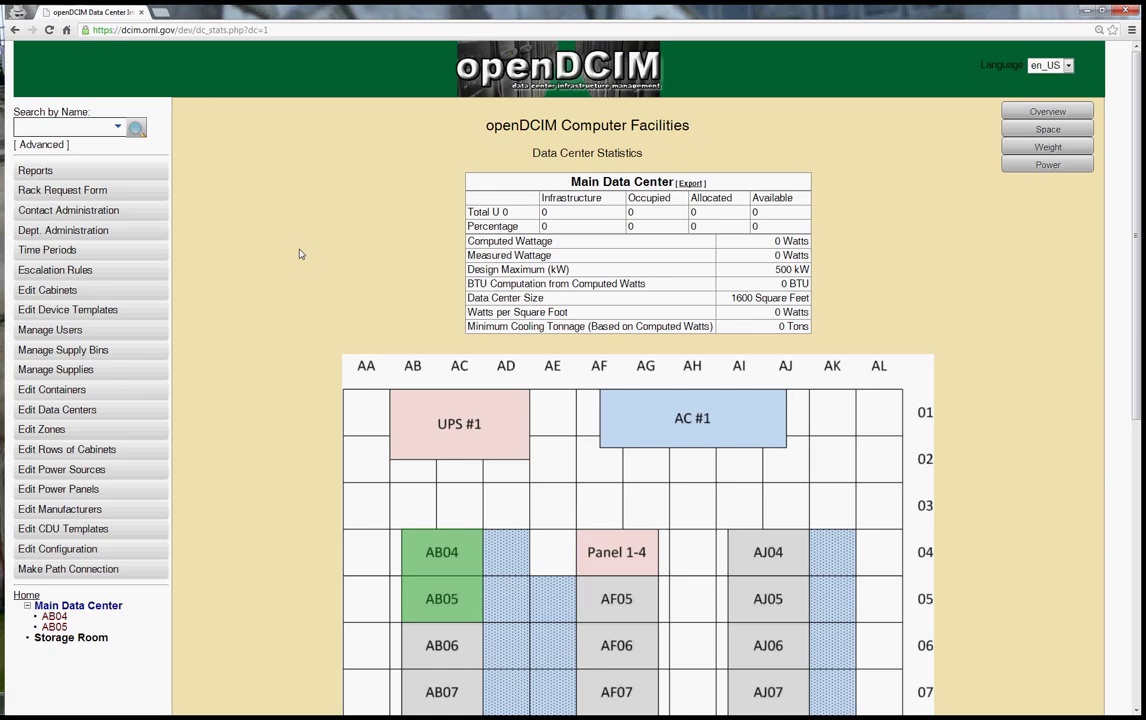
Select cabinet AB04 on the floor plan to list its D-RING, PPAB04-AB05 and GATEWAY devices
{"action": "scroll", "coordinate": [299, 254], "scroll_direction": "down", "scroll_amount": 2}
{"action": "scroll", "coordinate": [299, 254], "scroll_direction": "down", "scroll_amount": 3}
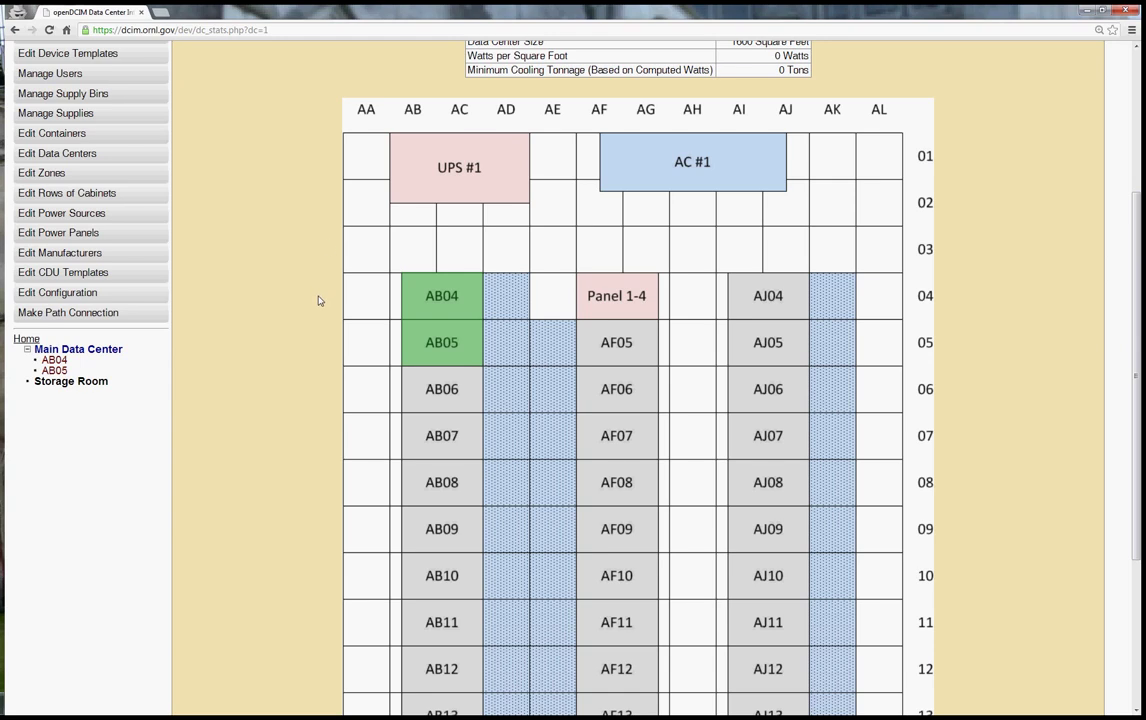
{"action": "left_click", "coordinate": [459, 312]}
{"action": "scroll", "coordinate": [280, 307], "scroll_direction": "down", "scroll_amount": 2}
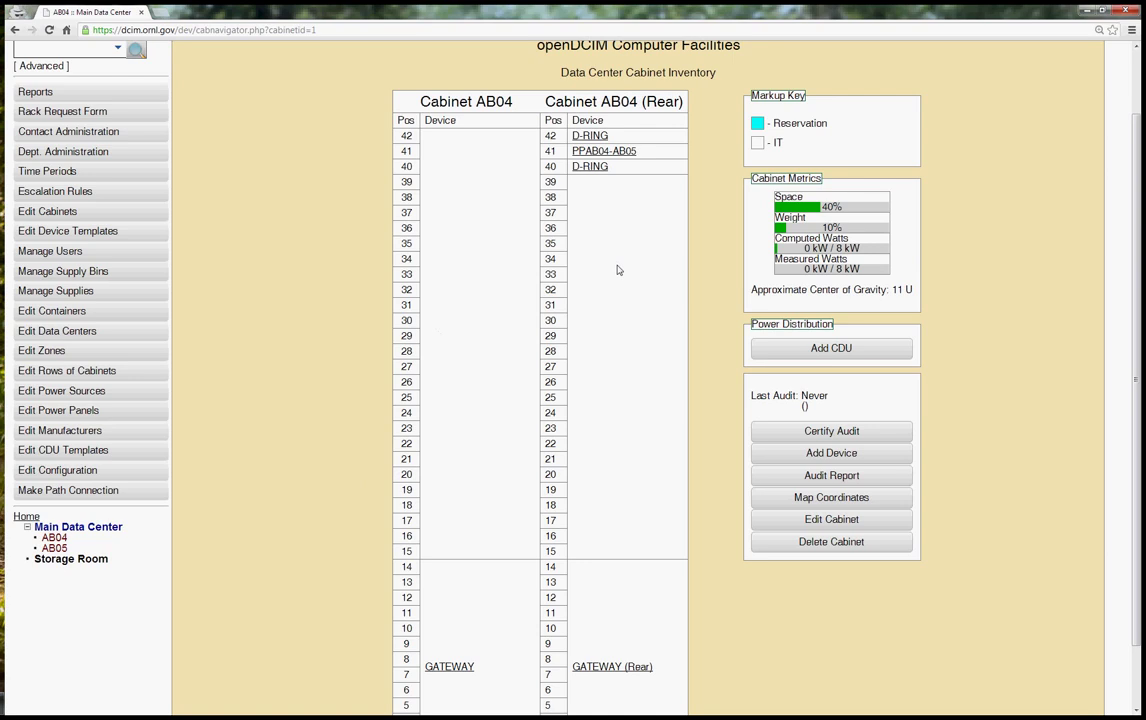
{"action": "left_click", "coordinate": [627, 154]}
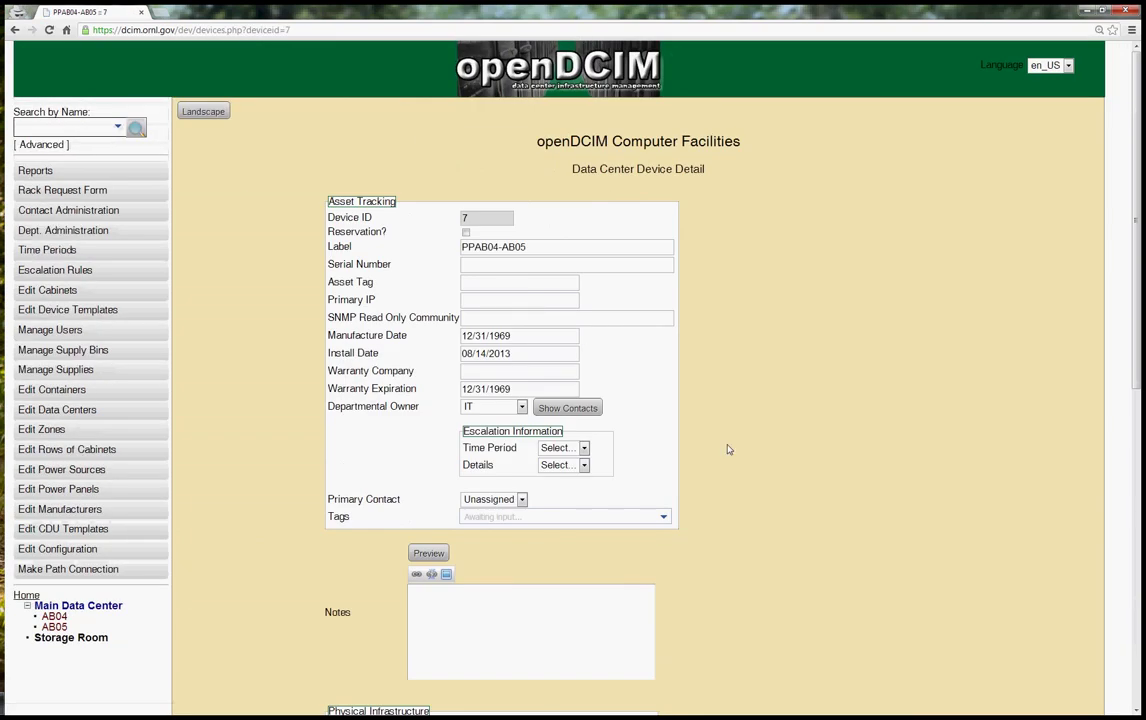
{"action": "scroll", "coordinate": [755, 458], "scroll_direction": "down", "scroll_amount": 3}
{"action": "scroll", "coordinate": [798, 412], "scroll_direction": "down", "scroll_amount": 5}
{"action": "scroll", "coordinate": [1014, 422], "scroll_direction": "down", "scroll_amount": 1}
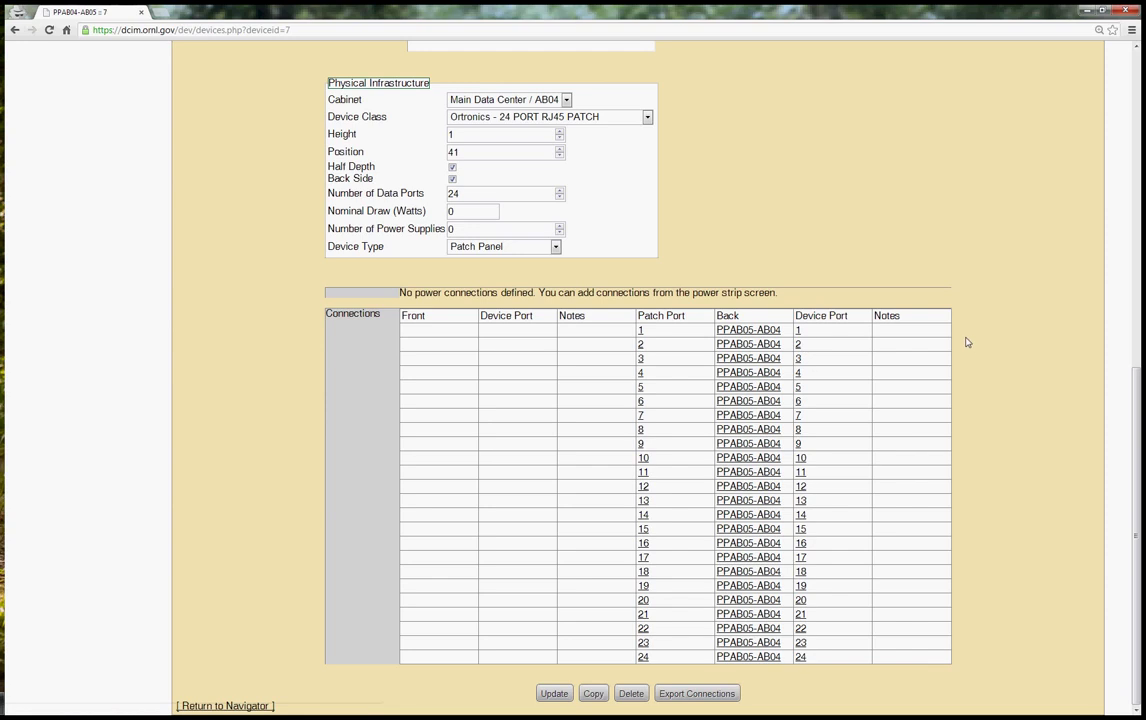
Return to cabinet AB04 and open the GATEWAY Cisco 6500 chassis to view its Chassis Contents
{"action": "left_click", "coordinate": [226, 706]}
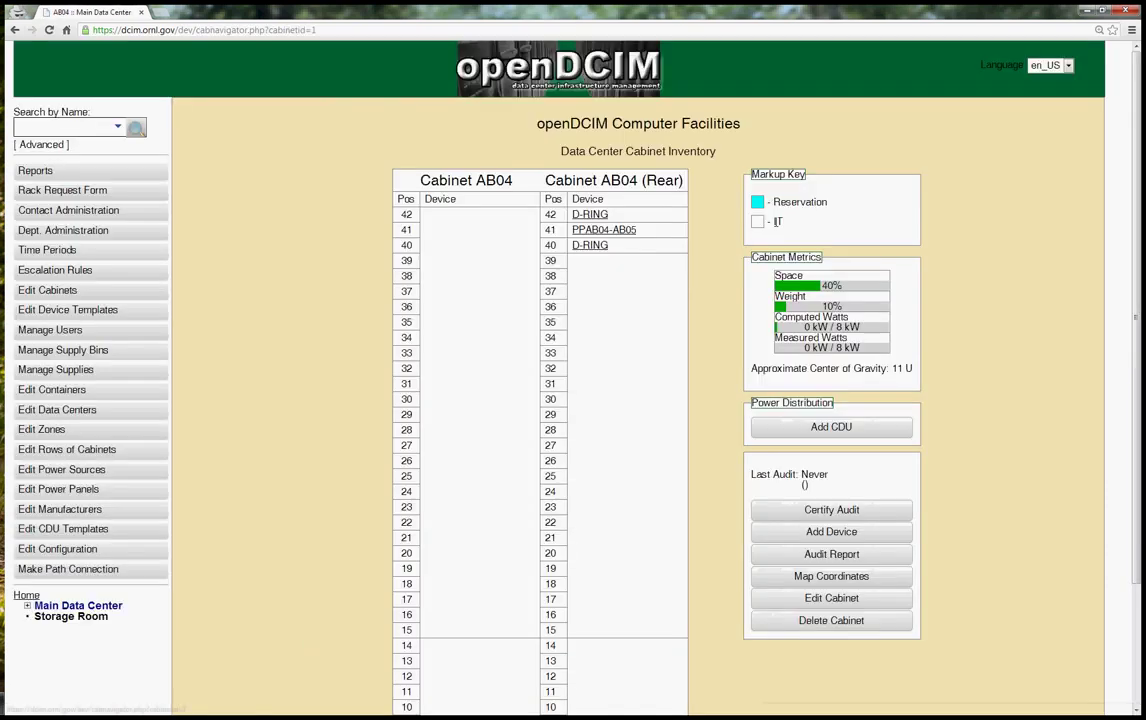
{"action": "scroll", "coordinate": [684, 285], "scroll_direction": "down", "scroll_amount": 3}
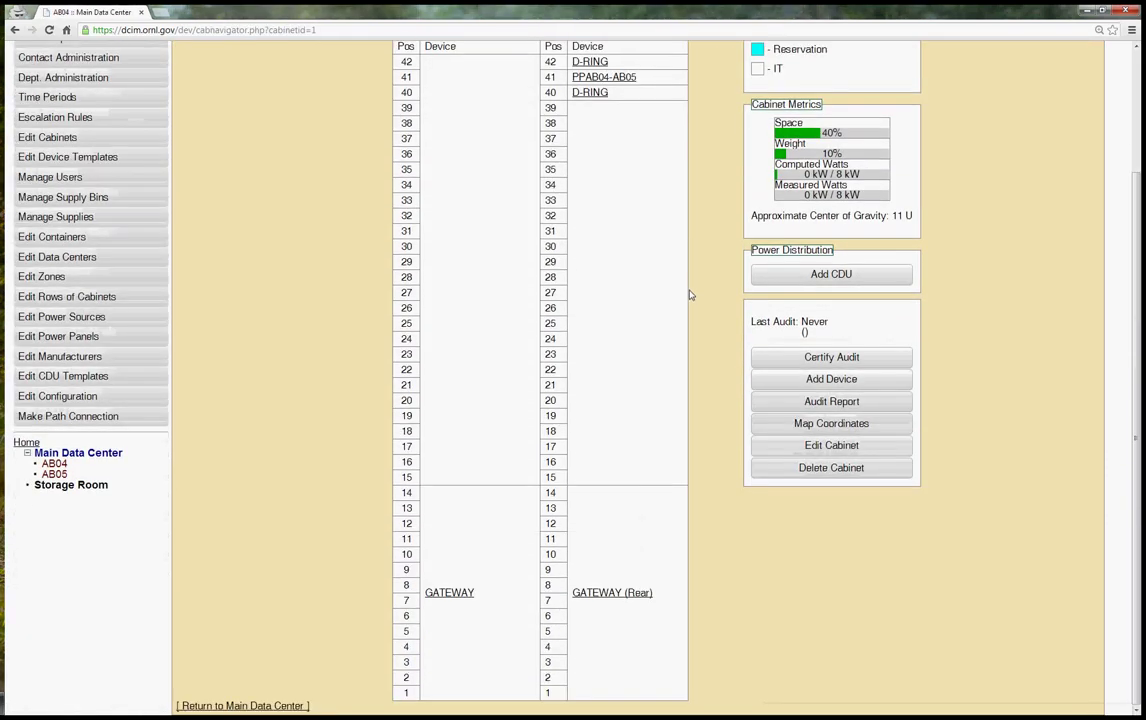
{"action": "left_click", "coordinate": [456, 597]}
{"action": "scroll", "coordinate": [916, 522], "scroll_direction": "down", "scroll_amount": 5}
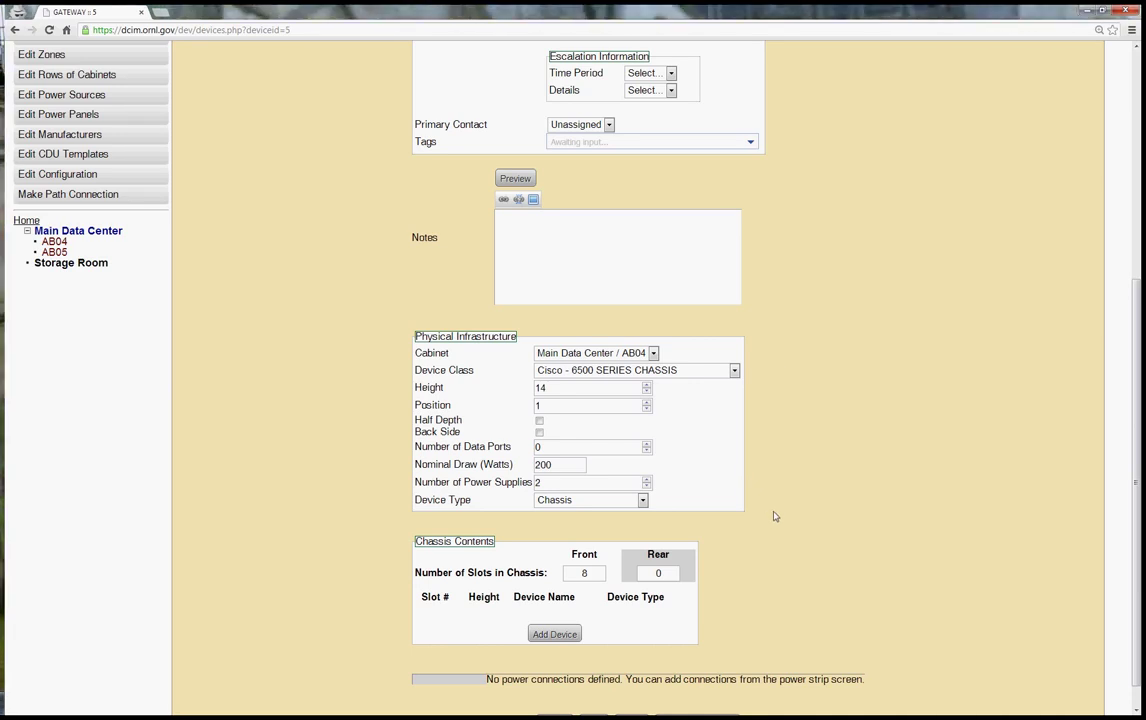
Add a chassis device labelled gateway-c2 with primary IP 10.0.0.10 and an SNMP read-only community
{"action": "left_click", "coordinate": [542, 633]}
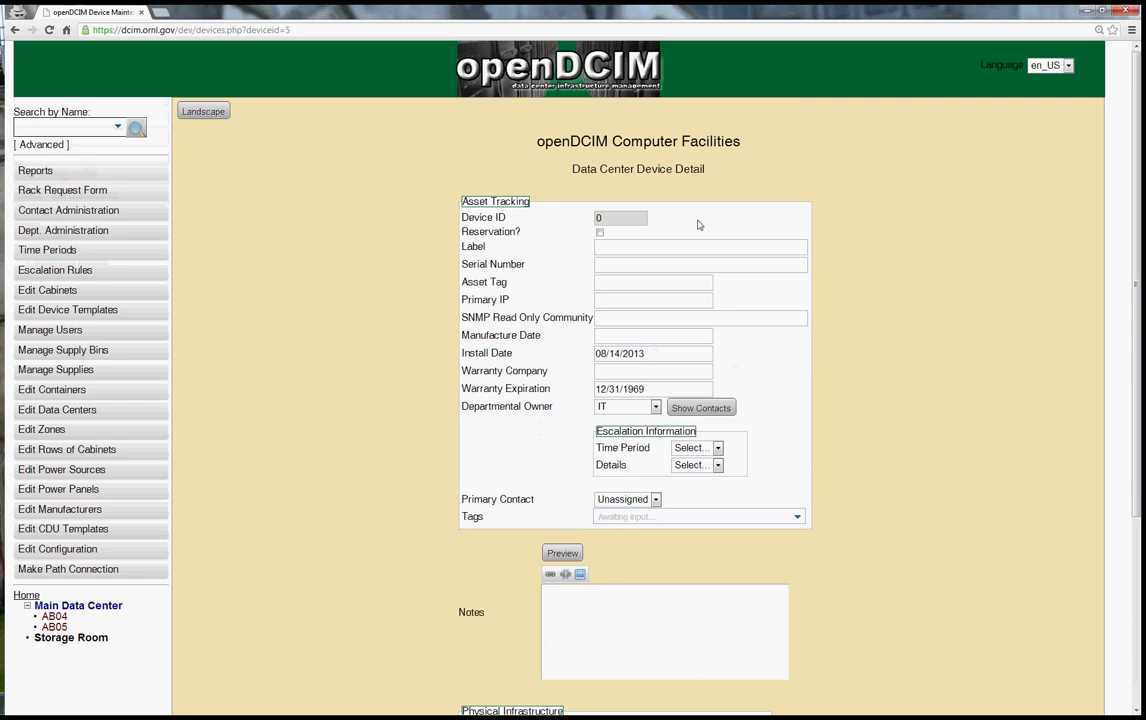
{"action": "left_click", "coordinate": [614, 246]}
{"action": "type", "text": "gateway-c2"}
{"action": "left_click", "coordinate": [895, 248]}
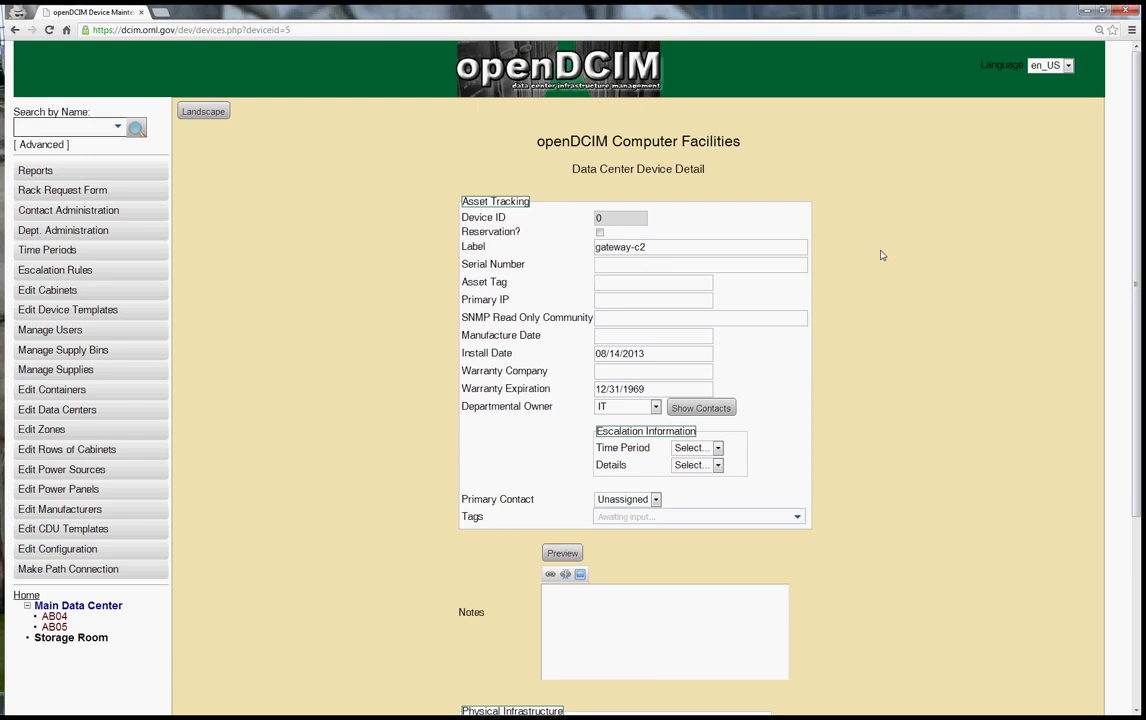
{"action": "left_click", "coordinate": [606, 298]}
{"action": "type", "text": "10.0."}
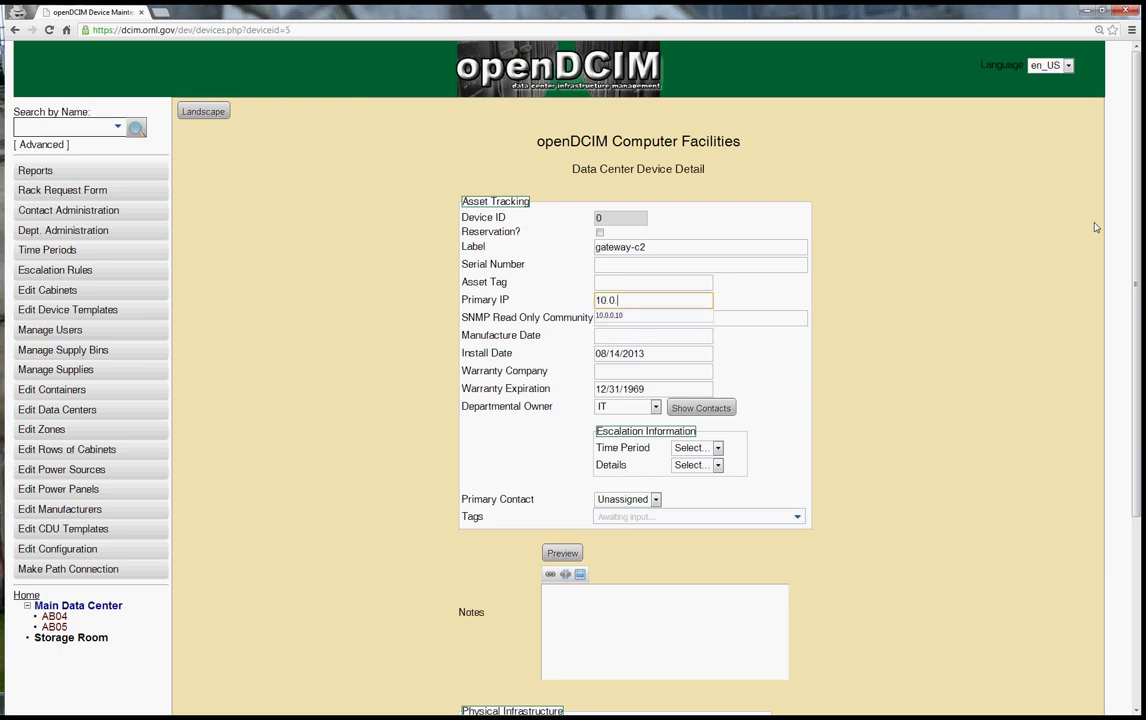
{"action": "type", "text": "0.10"}
{"action": "left_click", "coordinate": [752, 316]}
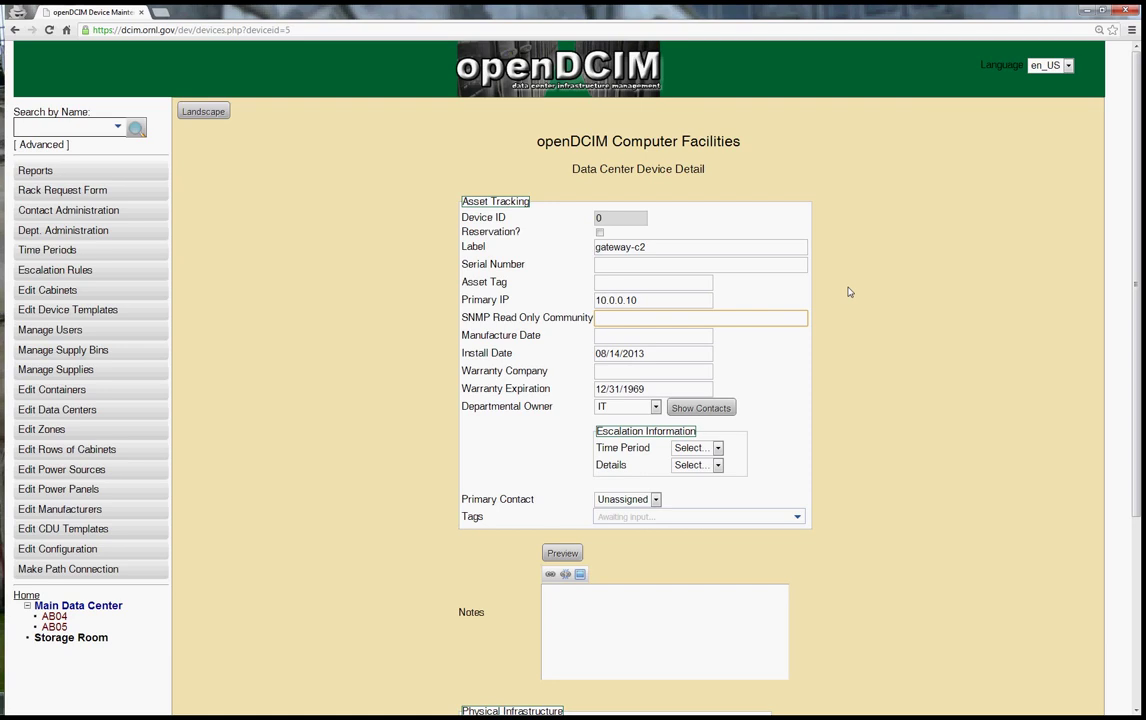
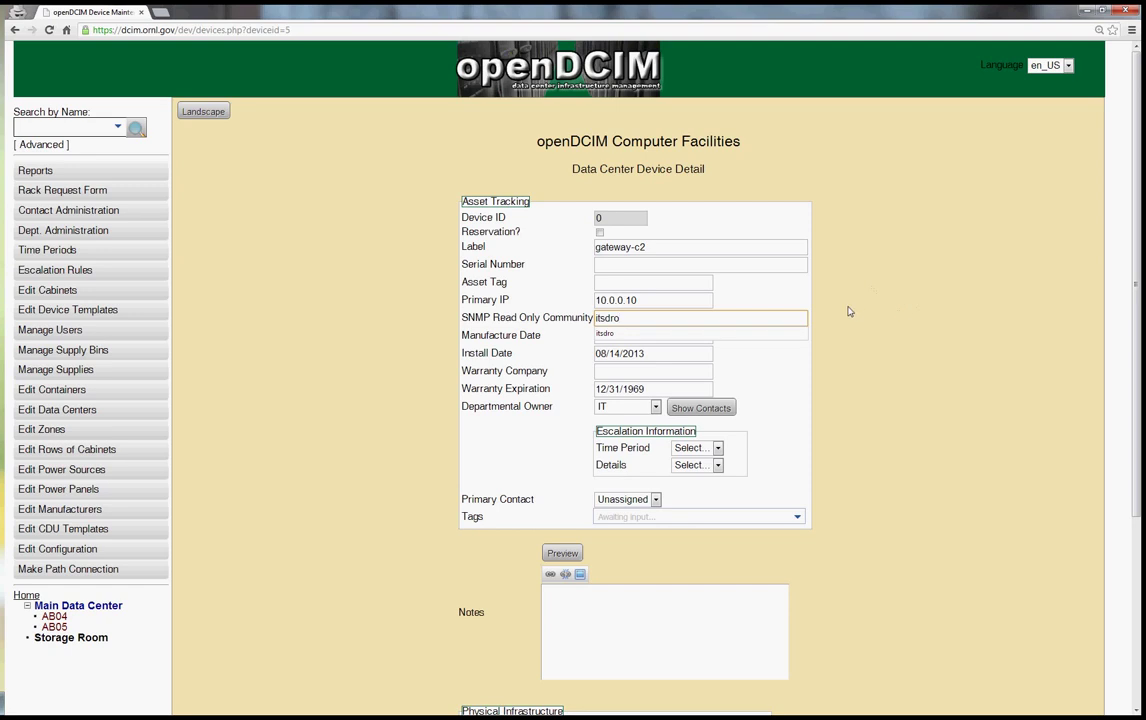
{"action": "left_click", "coordinate": [829, 366]}
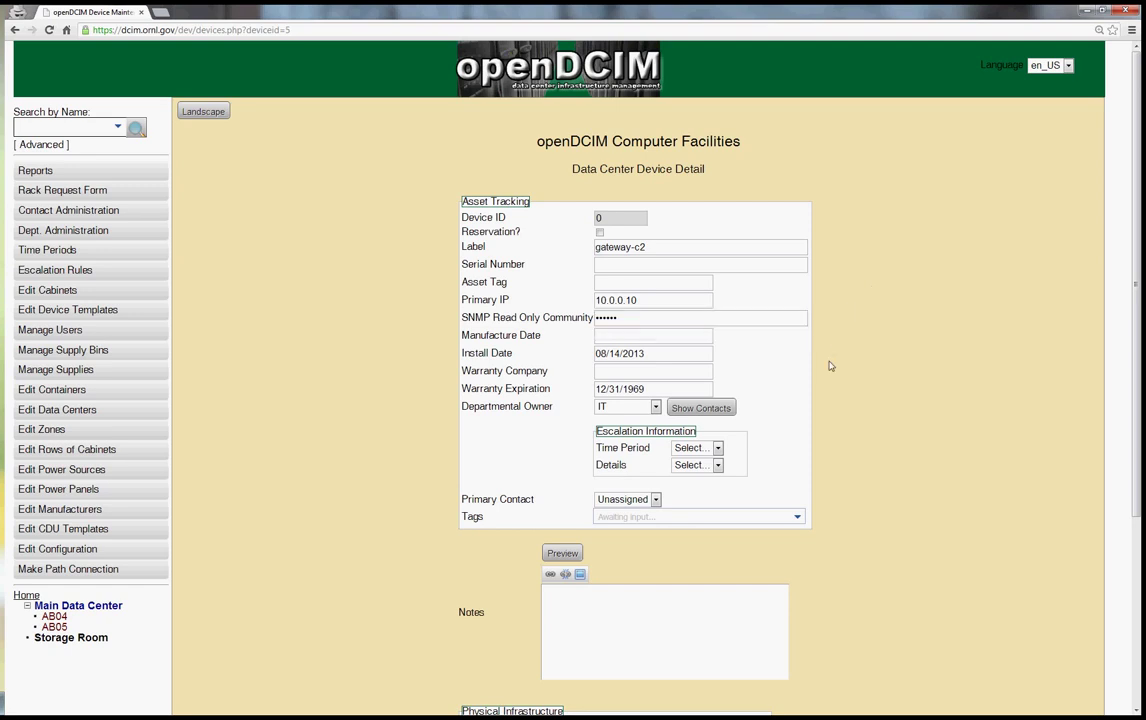
Use the Cisco - BLADE - 48 PORT 1 GBE COPPER template at position 2 and create the blade
{"action": "scroll", "coordinate": [829, 366], "scroll_direction": "down", "scroll_amount": 5}
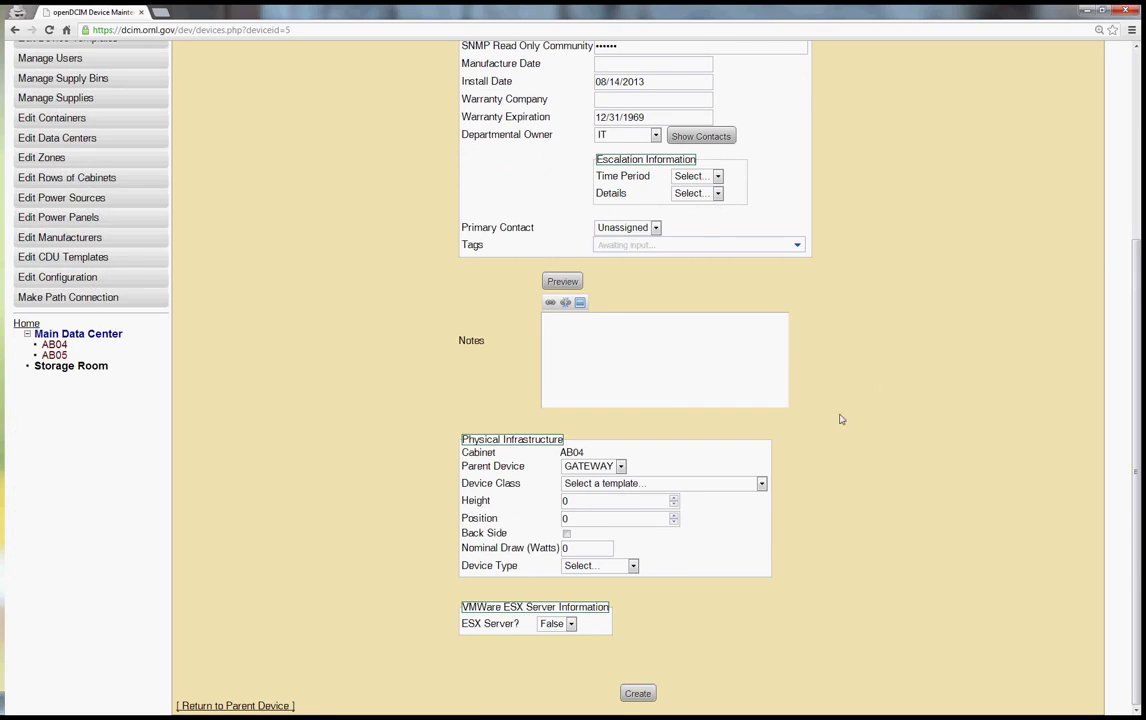
{"action": "left_click", "coordinate": [762, 484]}
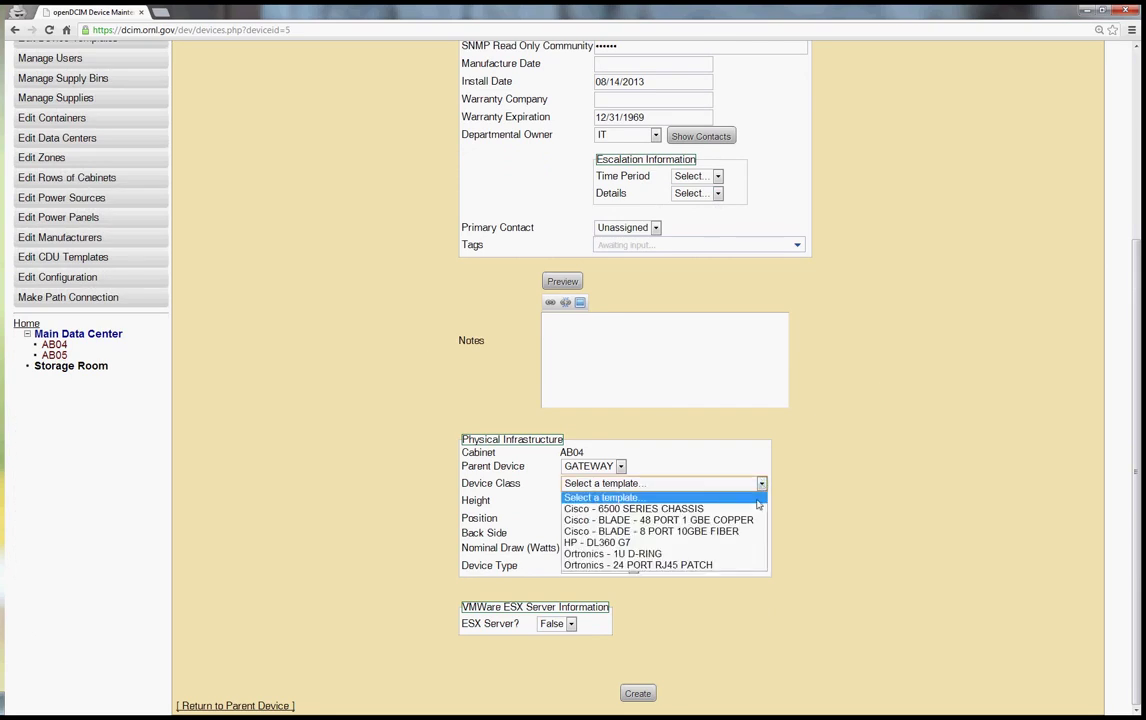
{"action": "left_click", "coordinate": [754, 521]}
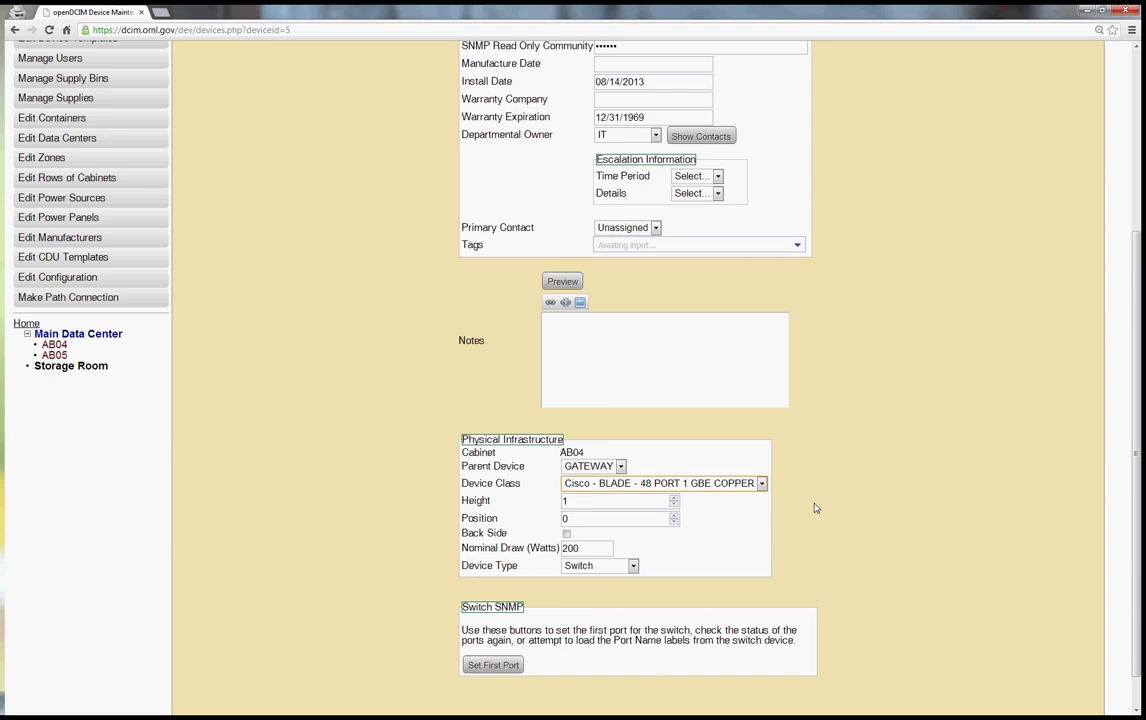
{"action": "scroll", "coordinate": [815, 508], "scroll_direction": "down", "scroll_amount": 1}
{"action": "scroll", "coordinate": [815, 508], "scroll_direction": "down", "scroll_amount": 1}
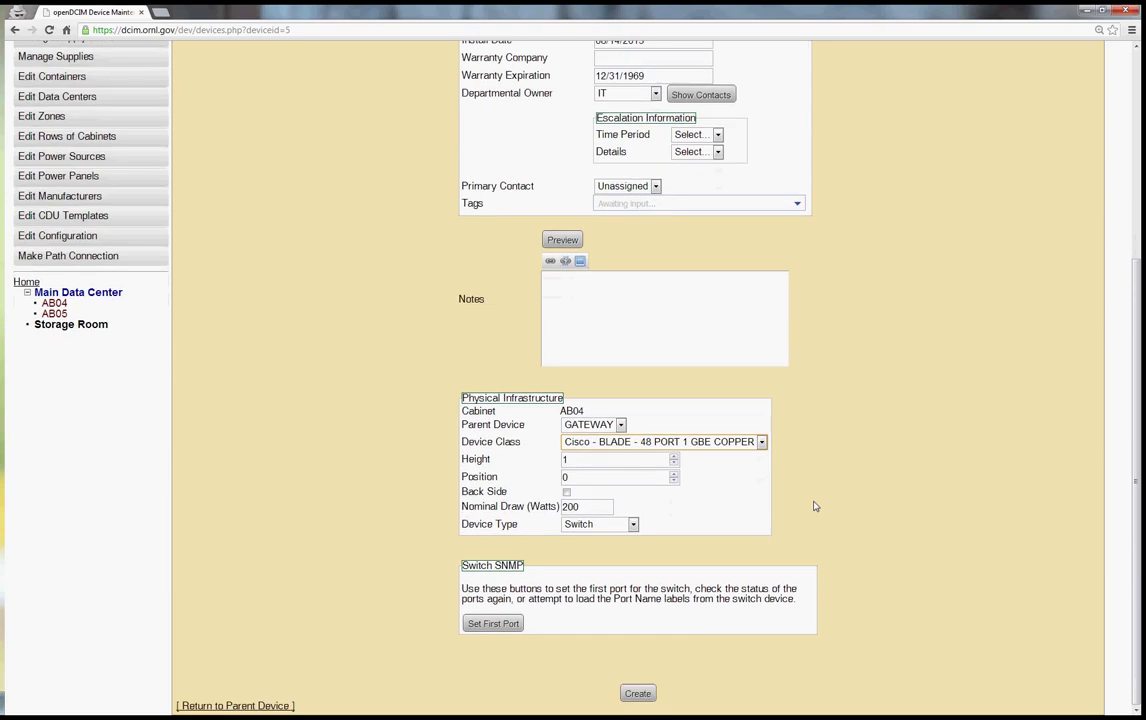
{"action": "double_click", "coordinate": [605, 476]}
{"action": "type", "text": "2"}
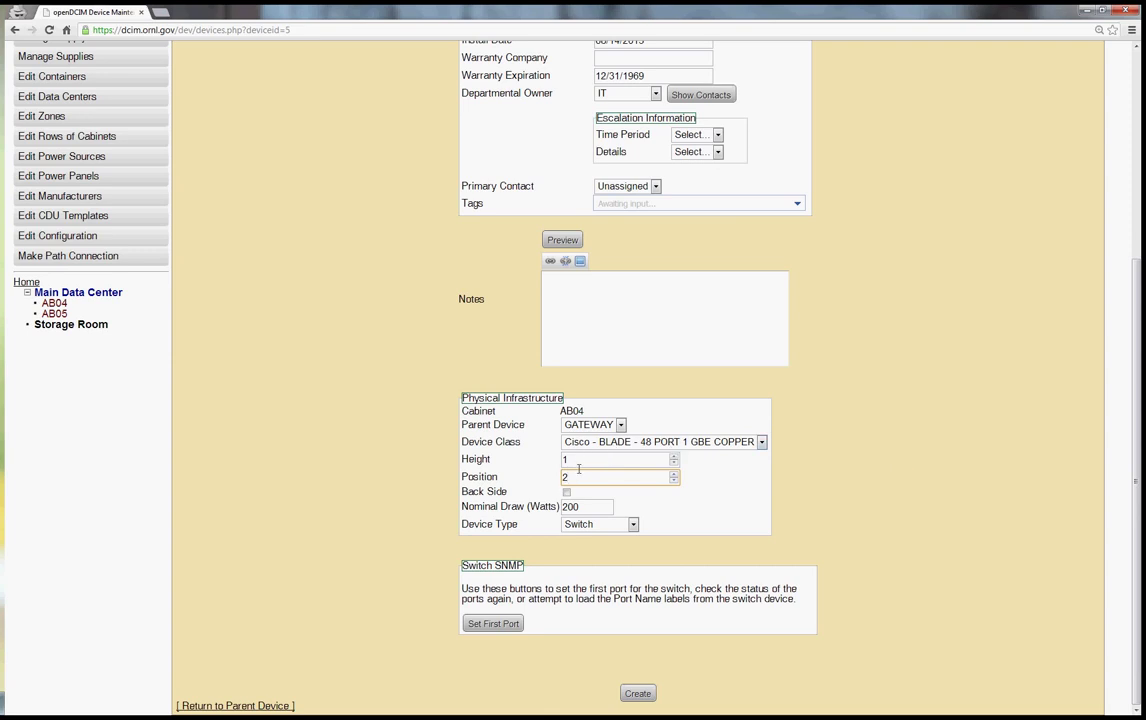
{"action": "left_click", "coordinate": [638, 693]}
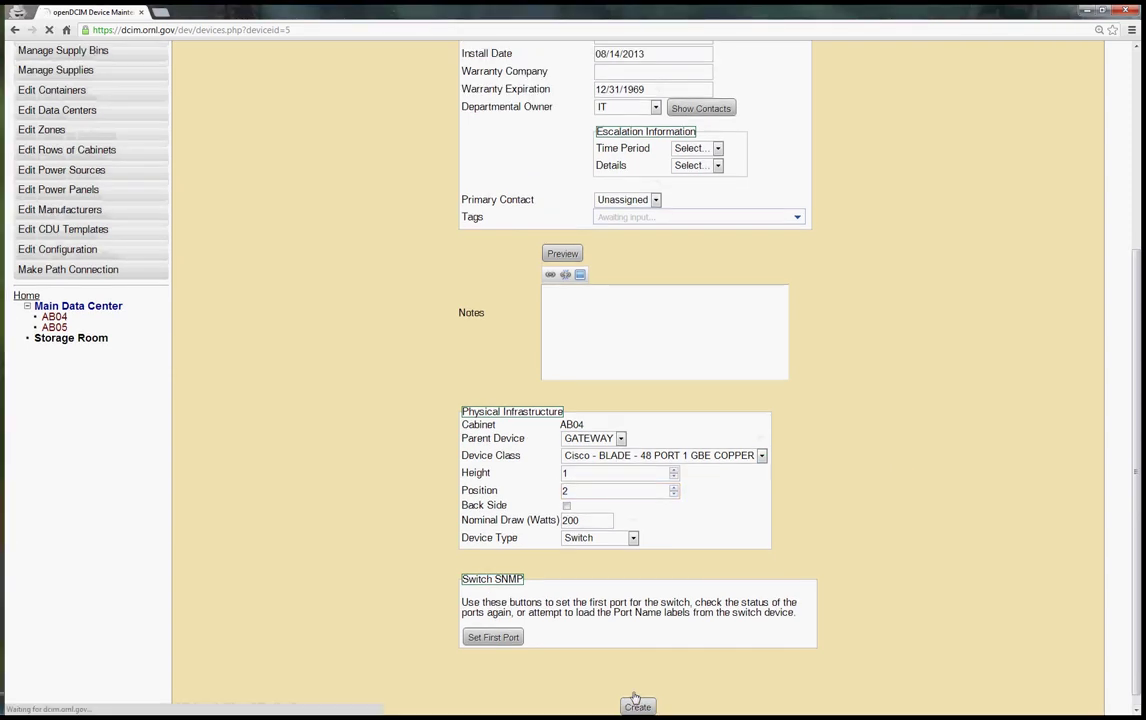
{"action": "scroll", "coordinate": [895, 468], "scroll_direction": "down", "scroll_amount": 6}
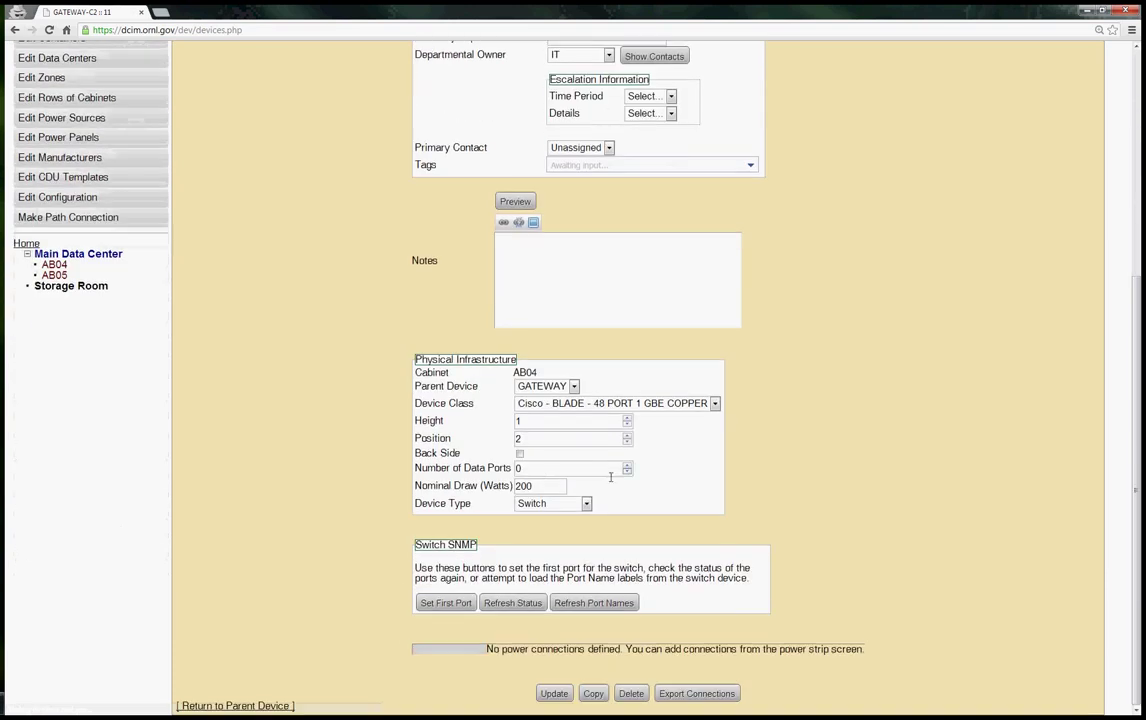
Change gateway-c2's Number of Data Ports to 48 and update the record
{"action": "double_click", "coordinate": [539, 468]}
{"action": "type", "text": "48"}
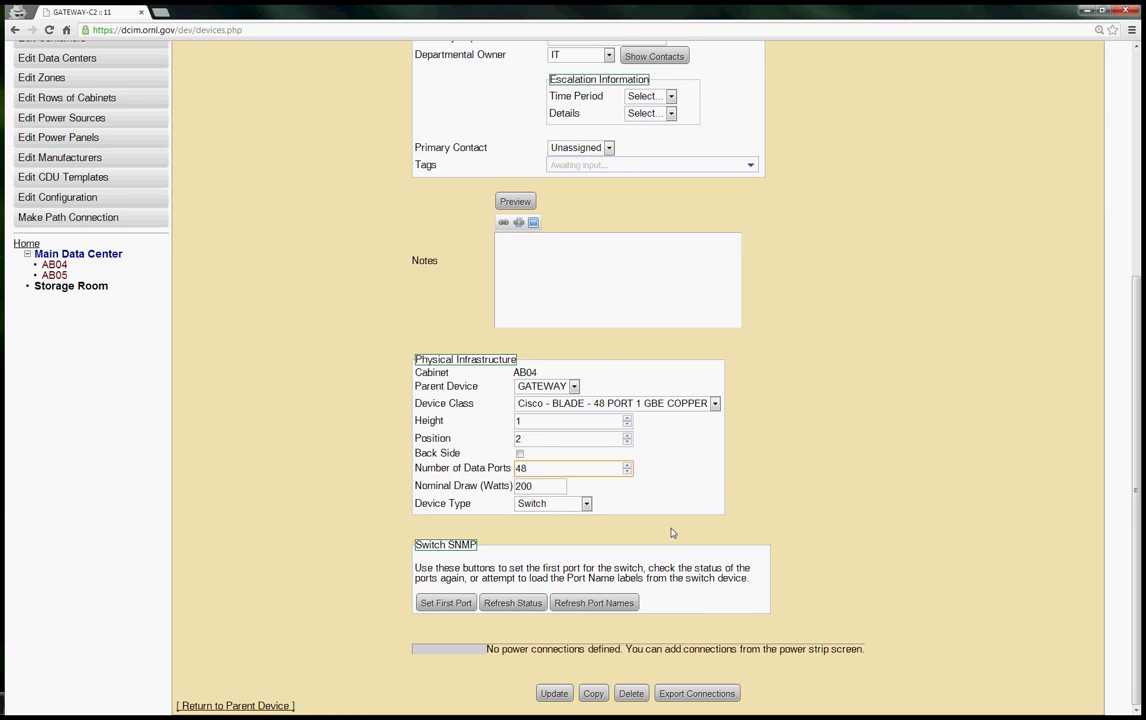
{"action": "left_click", "coordinate": [554, 693]}
{"action": "scroll", "coordinate": [882, 368], "scroll_direction": "down", "scroll_amount": 5}
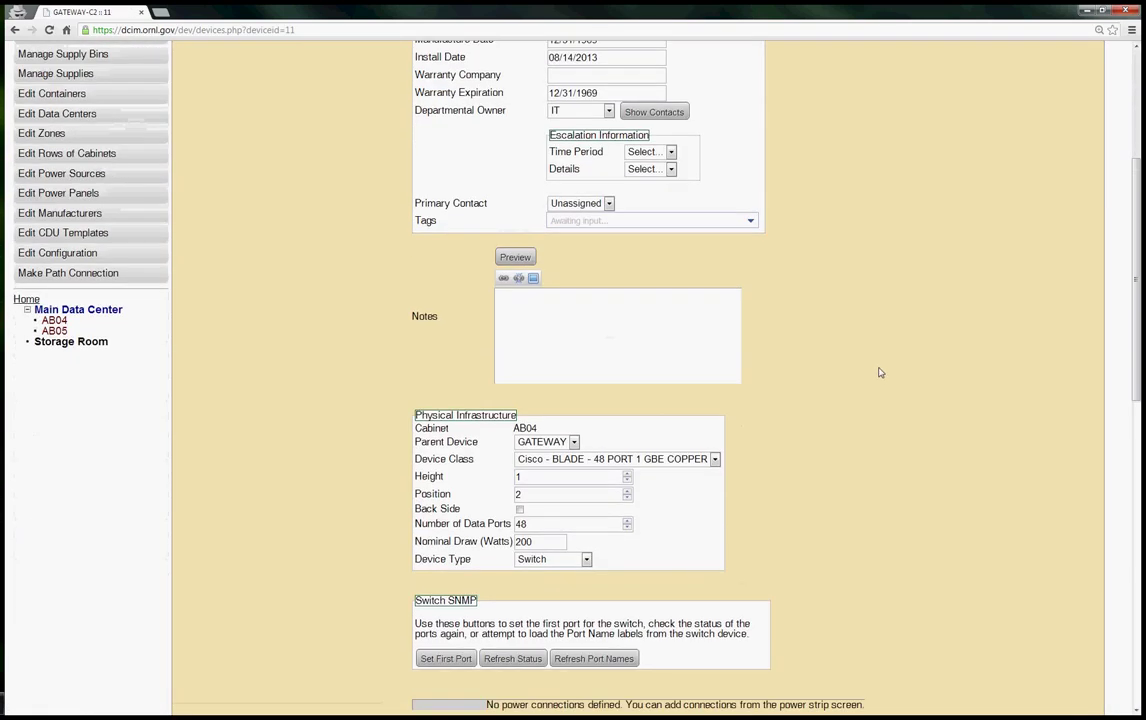
{"action": "scroll", "coordinate": [880, 372], "scroll_direction": "down", "scroll_amount": 5}
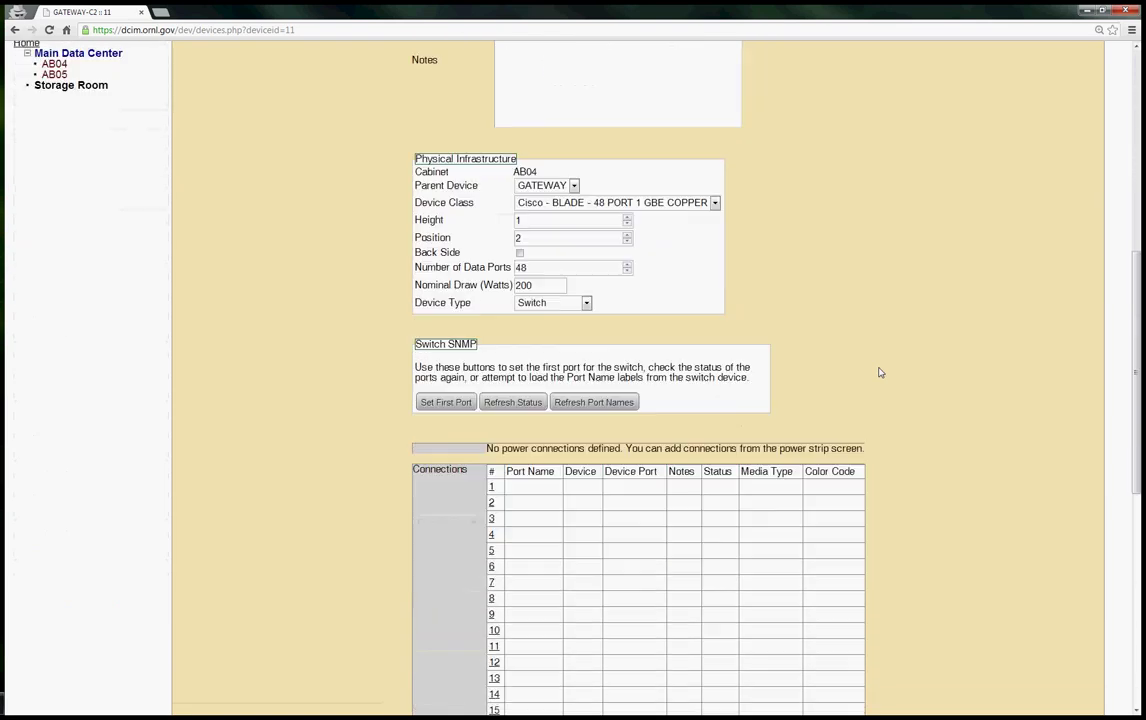
{"action": "scroll", "coordinate": [880, 372], "scroll_direction": "down", "scroll_amount": 3}
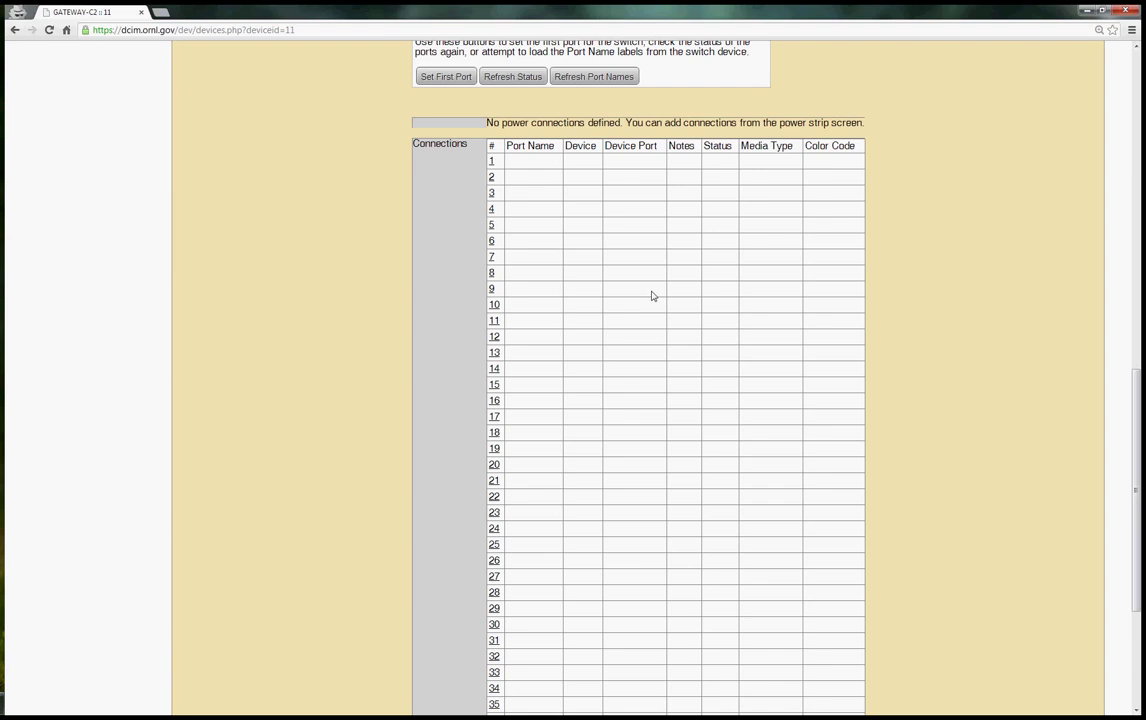
{"action": "scroll", "coordinate": [651, 296], "scroll_direction": "up", "scroll_amount": 3}
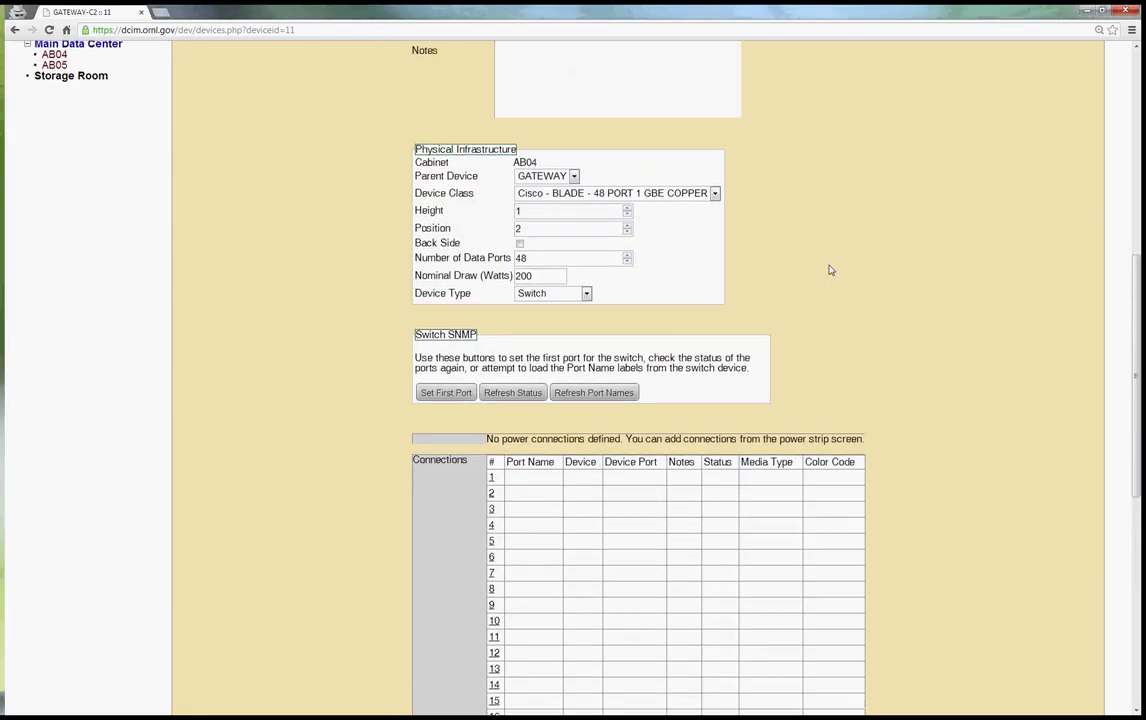
{"action": "scroll", "coordinate": [829, 270], "scroll_direction": "down", "scroll_amount": 3}
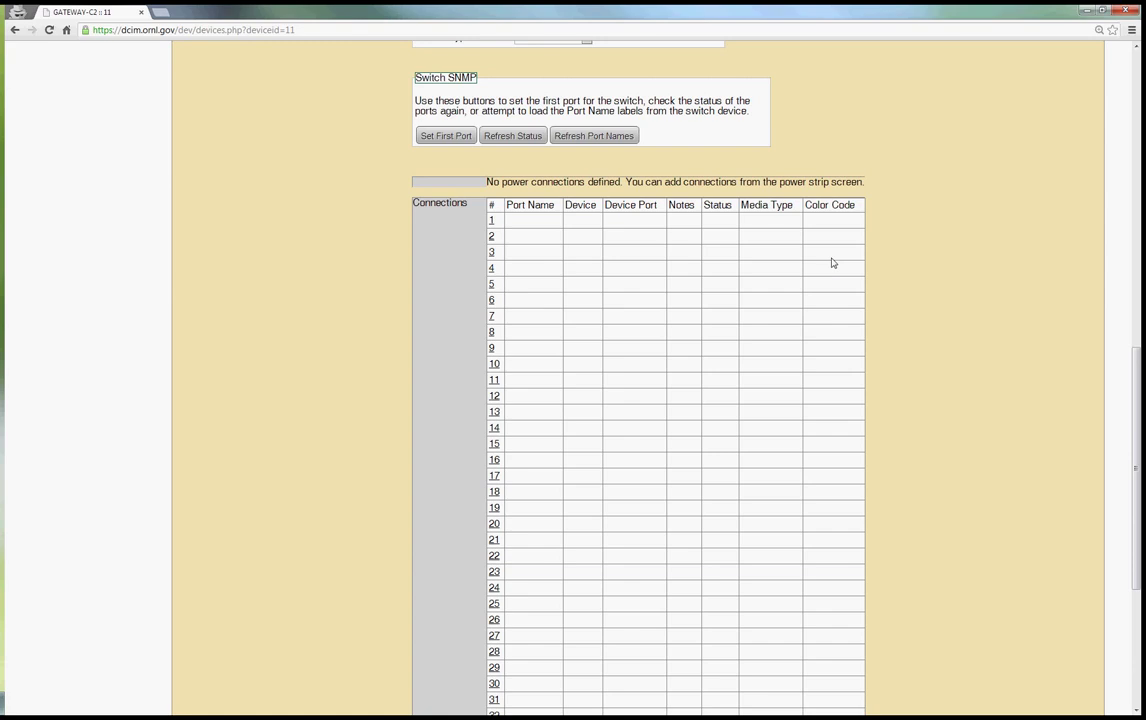
{"action": "left_click", "coordinate": [466, 140]}
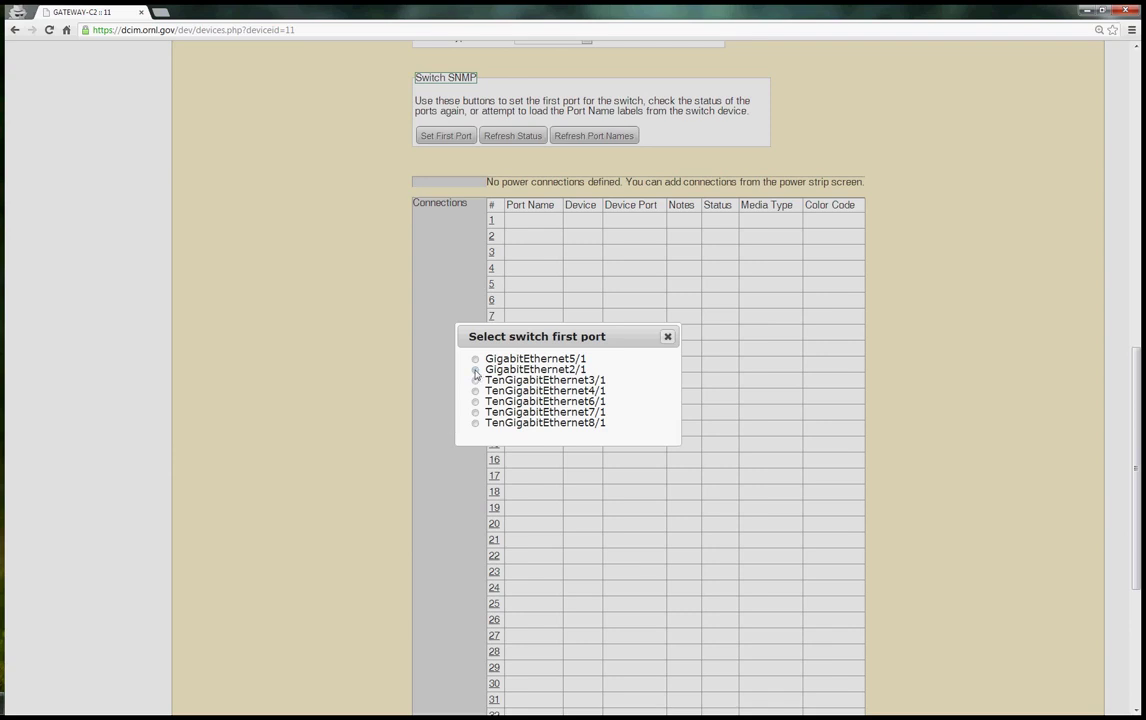
{"action": "left_click", "coordinate": [476, 370]}
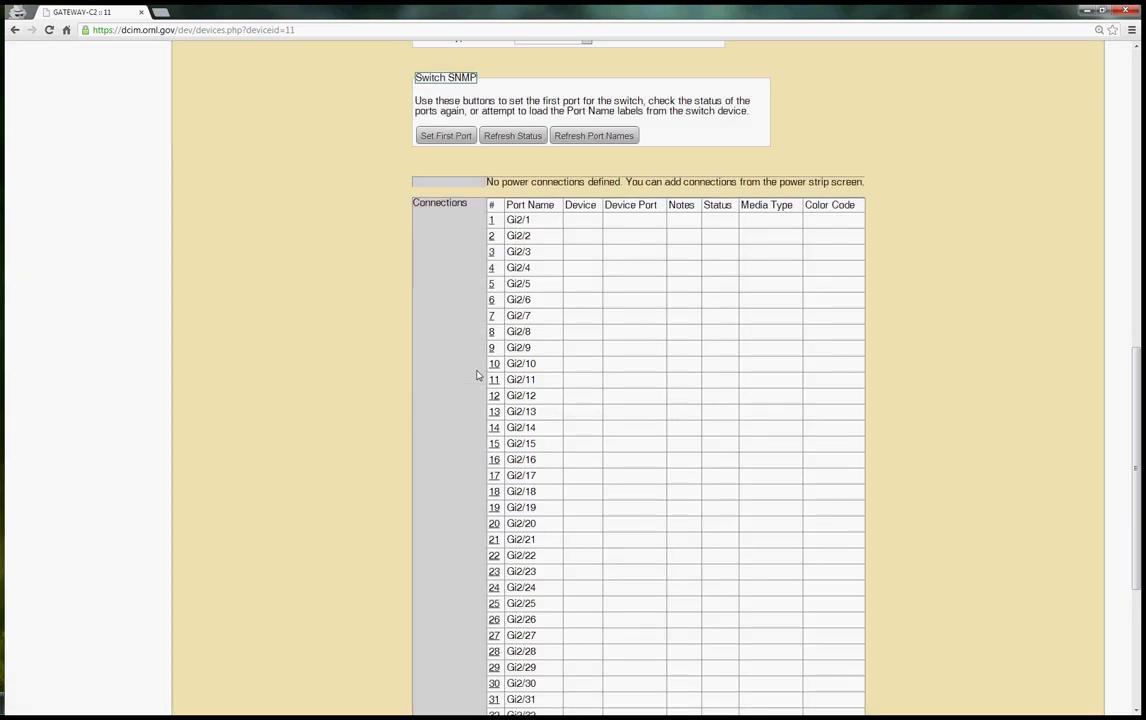
{"action": "scroll", "coordinate": [536, 326], "scroll_direction": "down", "scroll_amount": 5}
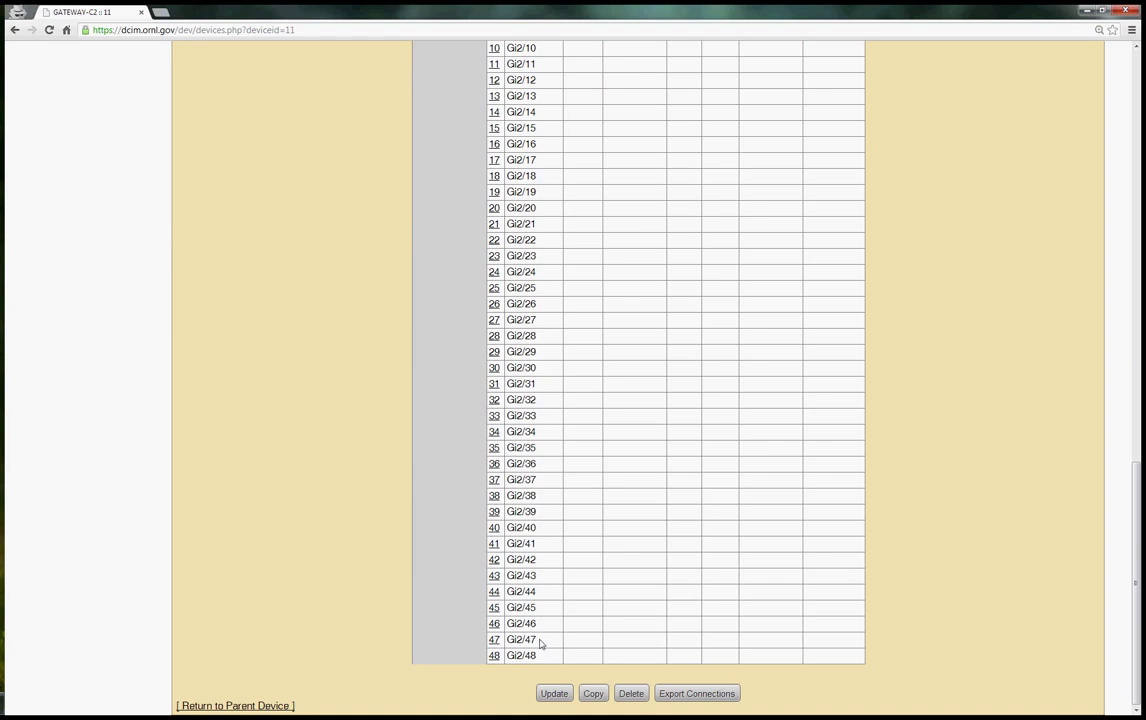
{"action": "scroll", "coordinate": [542, 650], "scroll_direction": "up", "scroll_amount": 2}
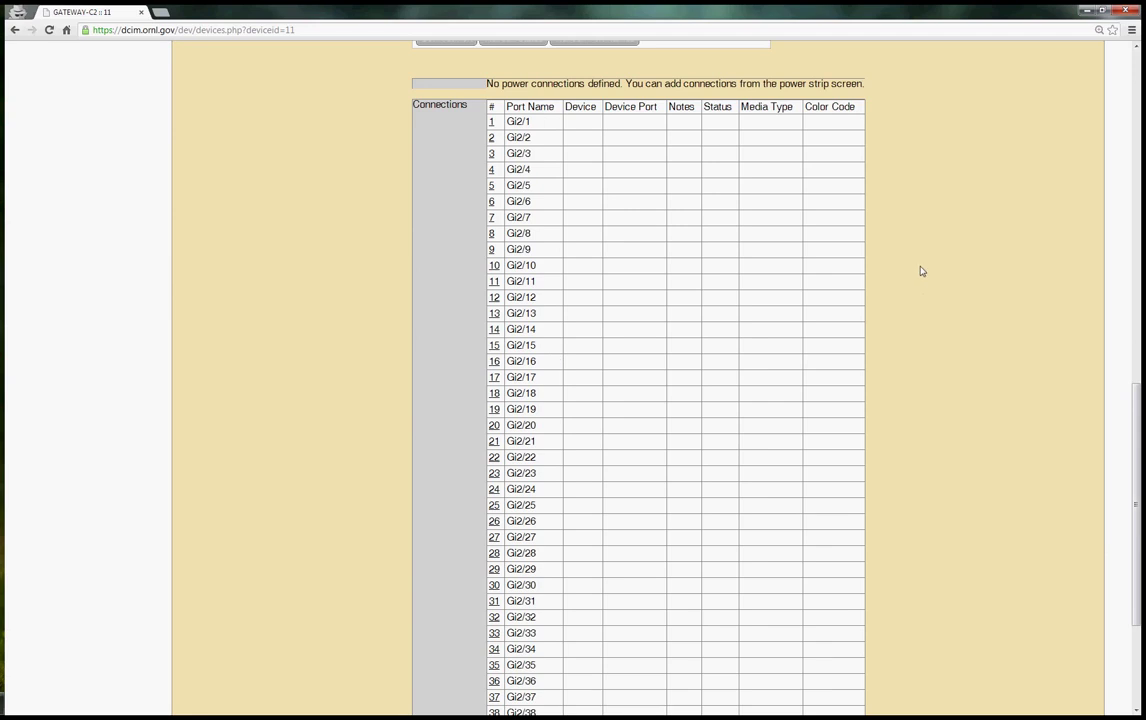
{"action": "scroll", "coordinate": [921, 271], "scroll_direction": "up", "scroll_amount": 1}
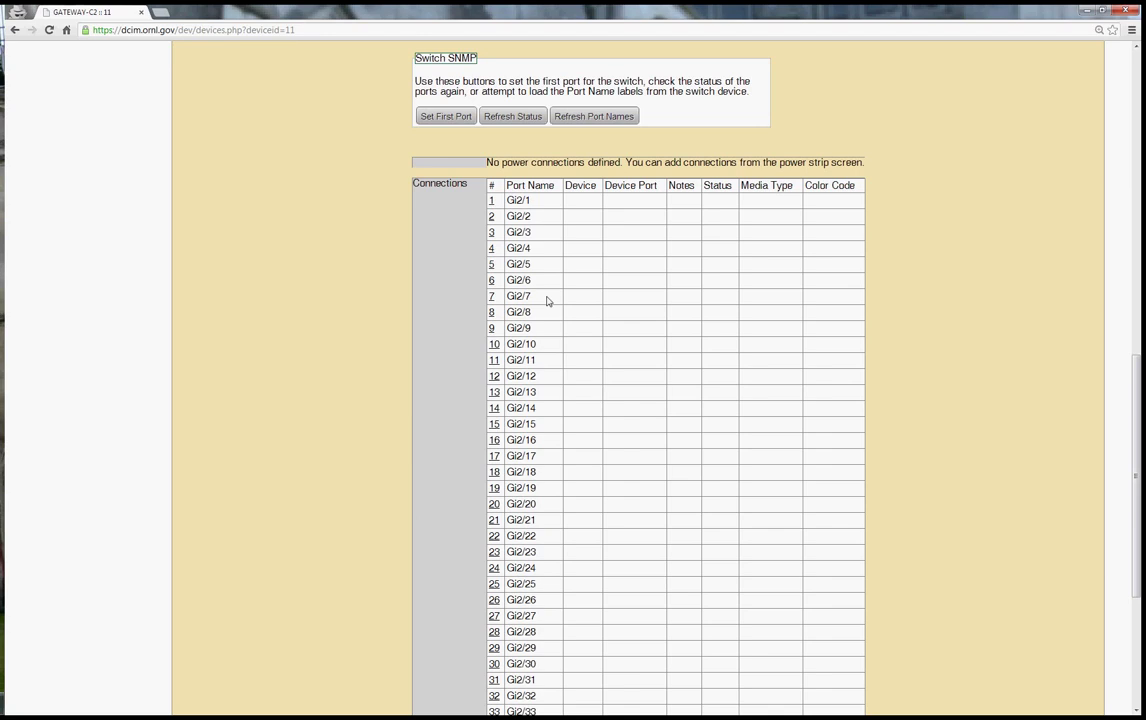
Refresh the Switch SNMP status and review the up/down column of the Gi2/1–Gi2/48 ports
{"action": "left_click", "coordinate": [521, 119]}
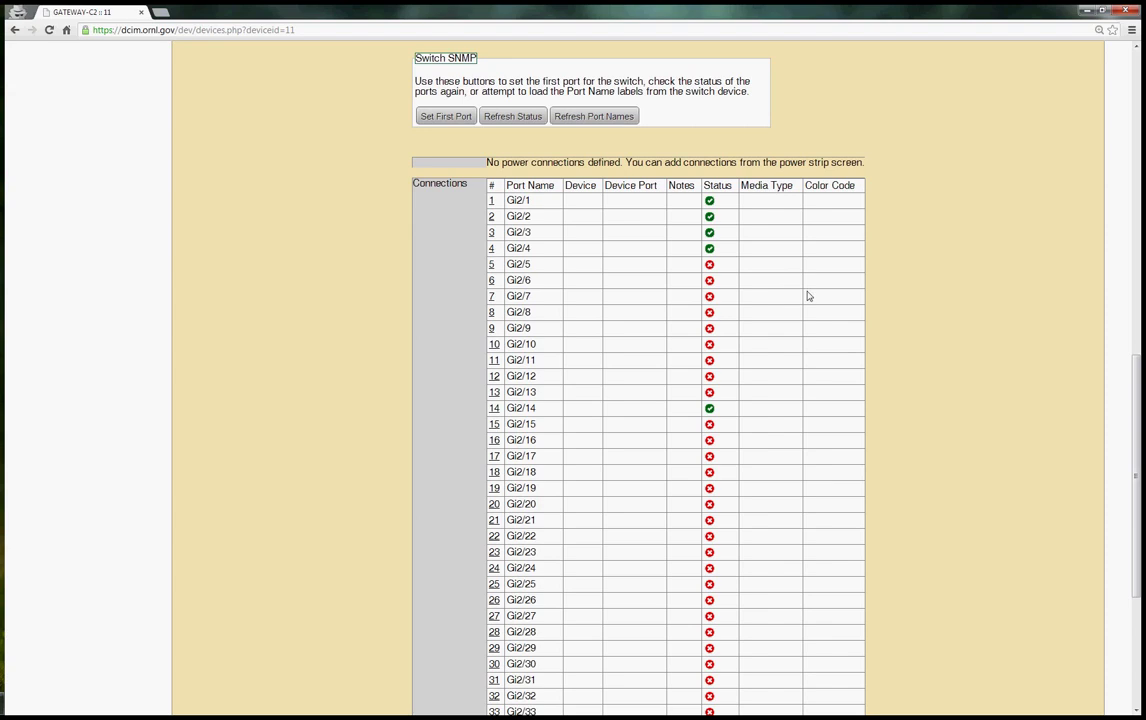
{"action": "scroll", "coordinate": [808, 294], "scroll_direction": "down", "scroll_amount": 3}
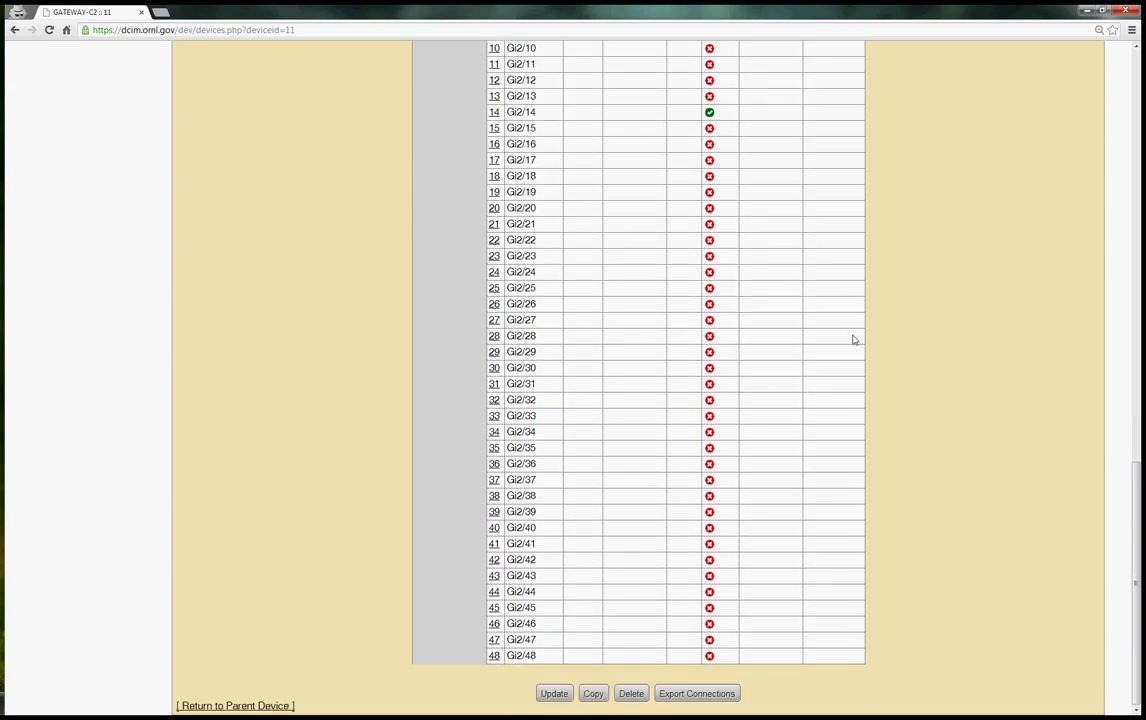
Go from the GATEWAY chassis to cabinet AB05 and open the WEBSVCS server's page
{"action": "left_click", "coordinate": [245, 707]}
{"action": "scroll", "coordinate": [212, 560], "scroll_direction": "down", "scroll_amount": 2}
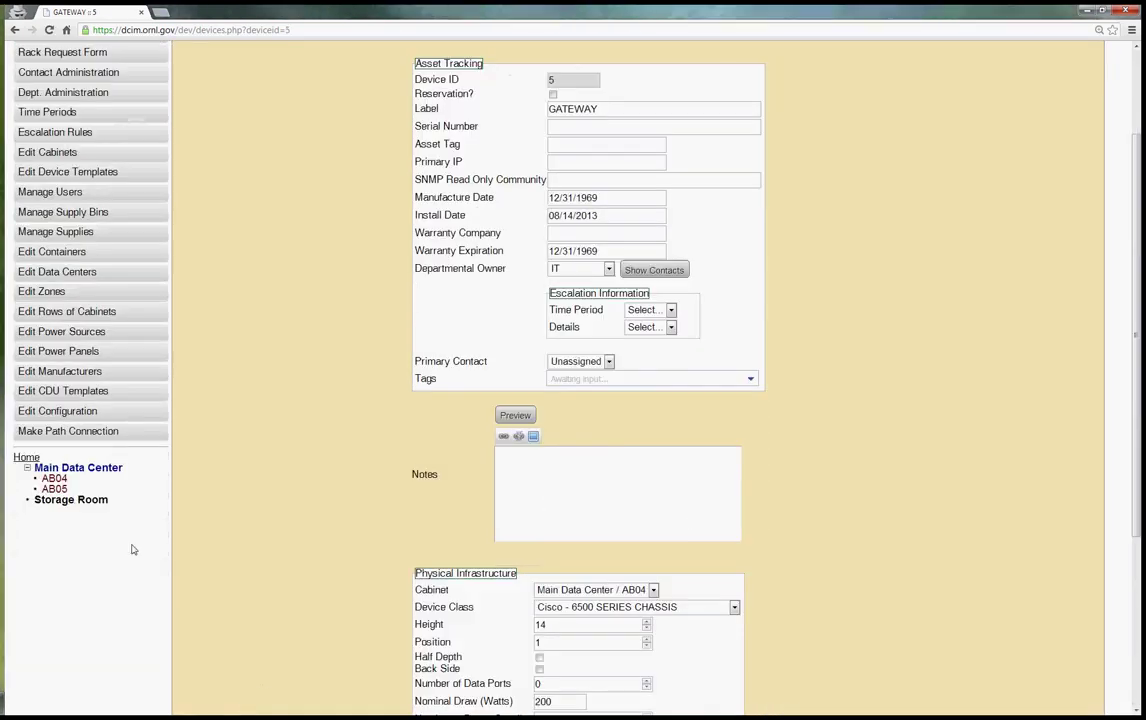
{"action": "left_click", "coordinate": [54, 488]}
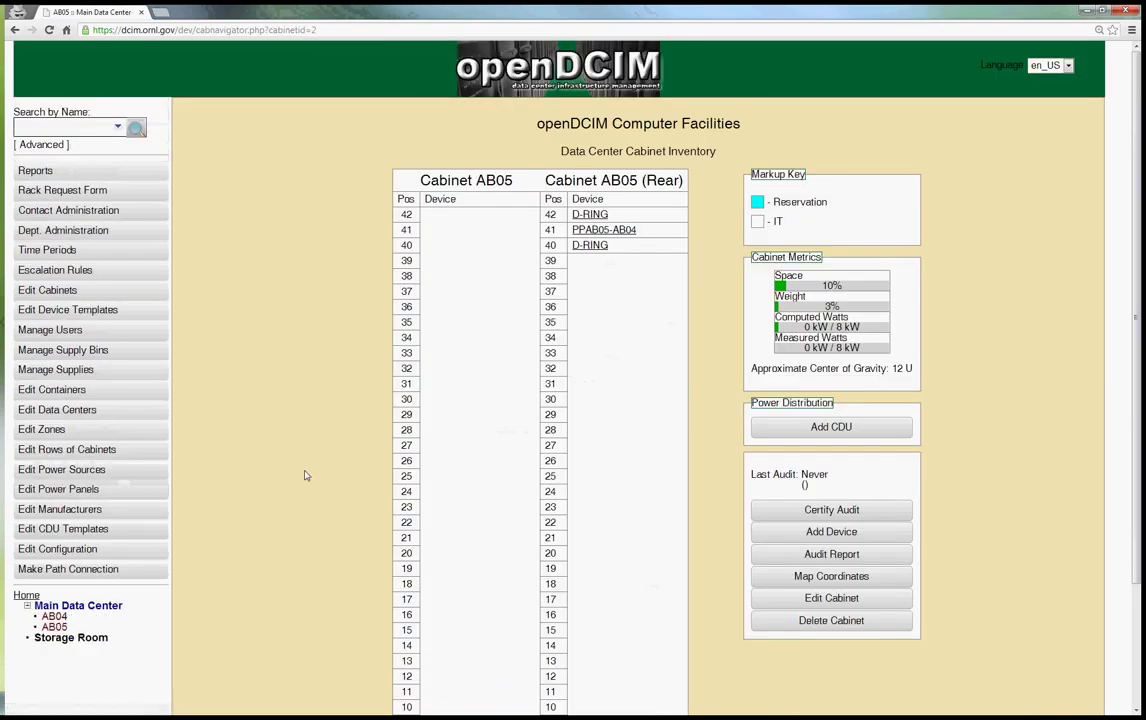
{"action": "scroll", "coordinate": [308, 490], "scroll_direction": "down", "scroll_amount": 3}
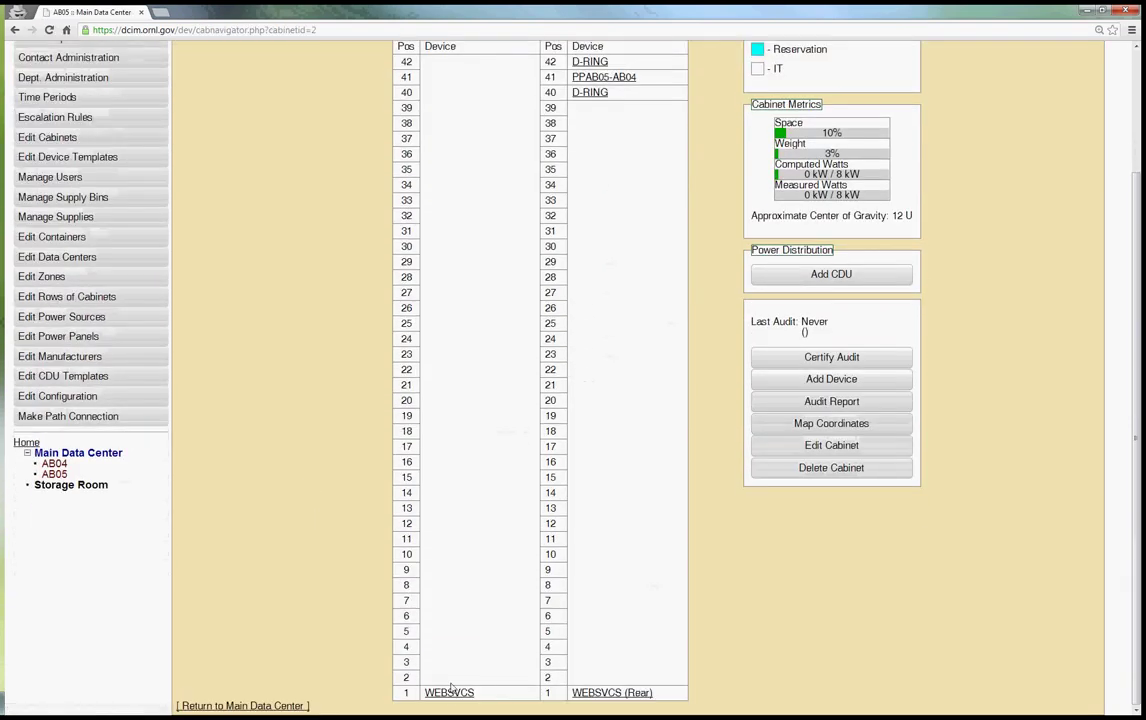
{"action": "left_click", "coordinate": [450, 691]}
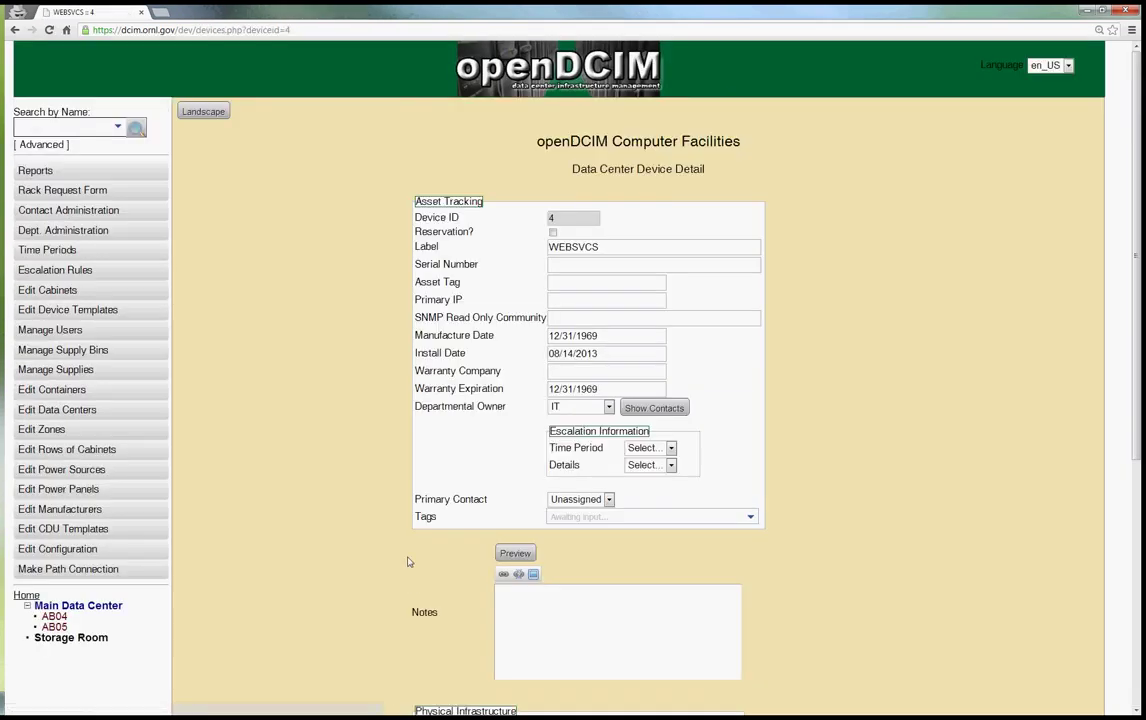
{"action": "scroll", "coordinate": [384, 525], "scroll_direction": "down", "scroll_amount": 5}
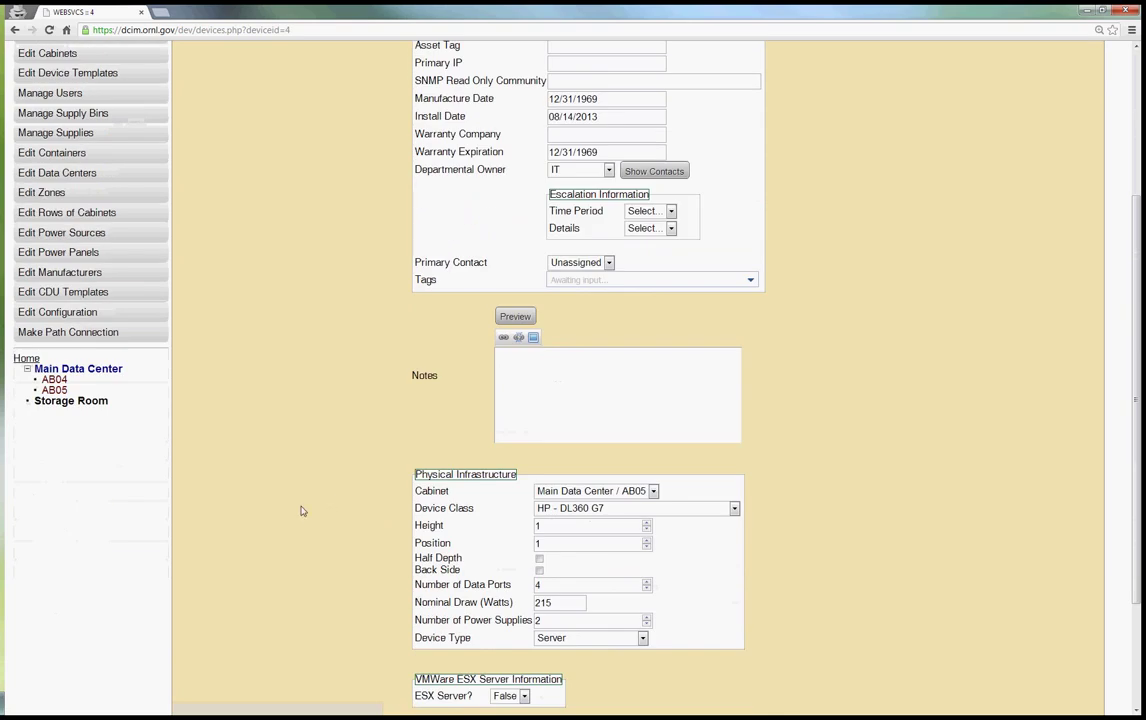
{"action": "scroll", "coordinate": [317, 540], "scroll_direction": "down", "scroll_amount": 3}
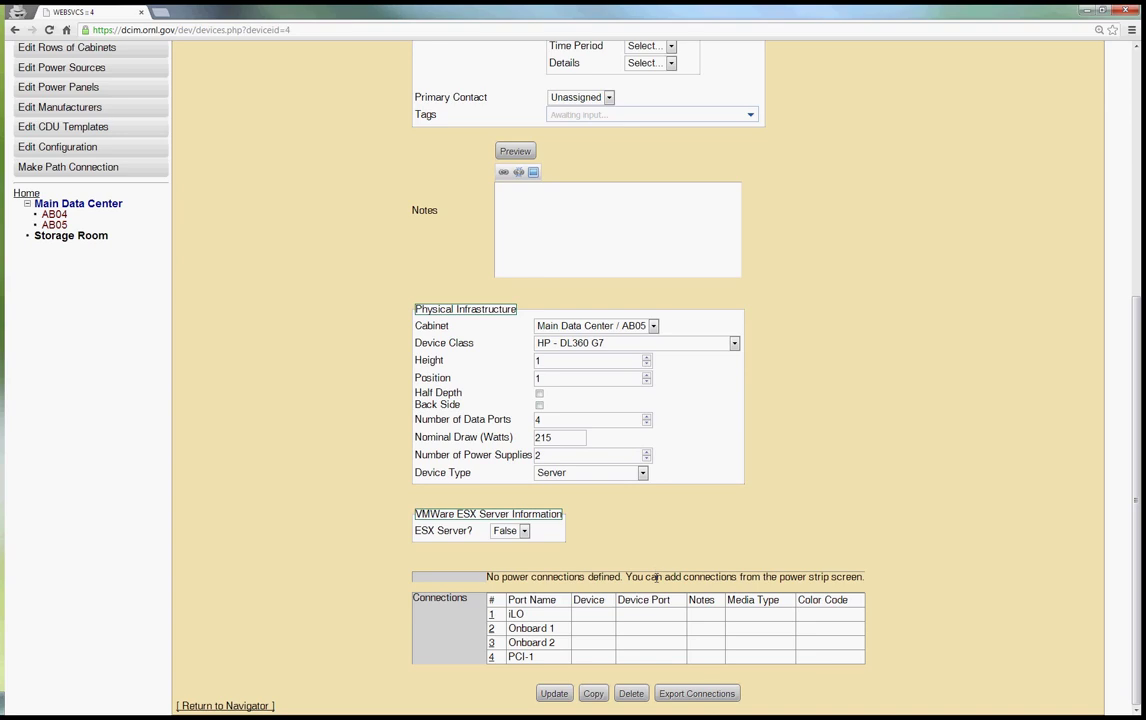
Edit WEBSVCS port 1's name, keep it as iLO, and update the device
{"action": "left_click", "coordinate": [491, 614]}
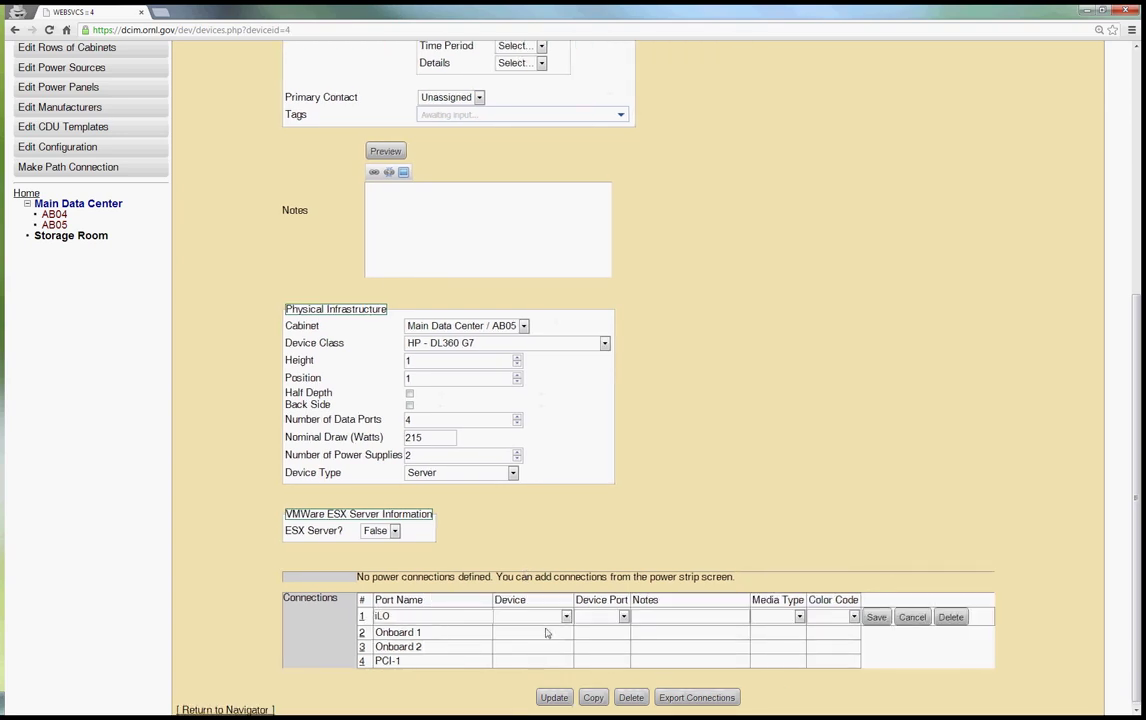
{"action": "double_click", "coordinate": [423, 617]}
{"action": "type", "text": "Port Name"}
{"action": "key", "text": "BackSpace"}
{"action": "key", "text": "BackSpace"}
{"action": "key", "text": "BackSpace"}
{"action": "key", "text": "BackSpace"}
{"action": "key", "text": "BackSpace"}
{"action": "key", "text": "BackSpace"}
{"action": "key", "text": "BackSpace"}
{"action": "key", "text": "BackSpace"}
{"action": "key", "text": "BackSpace"}
{"action": "type", "text": "iLO"}
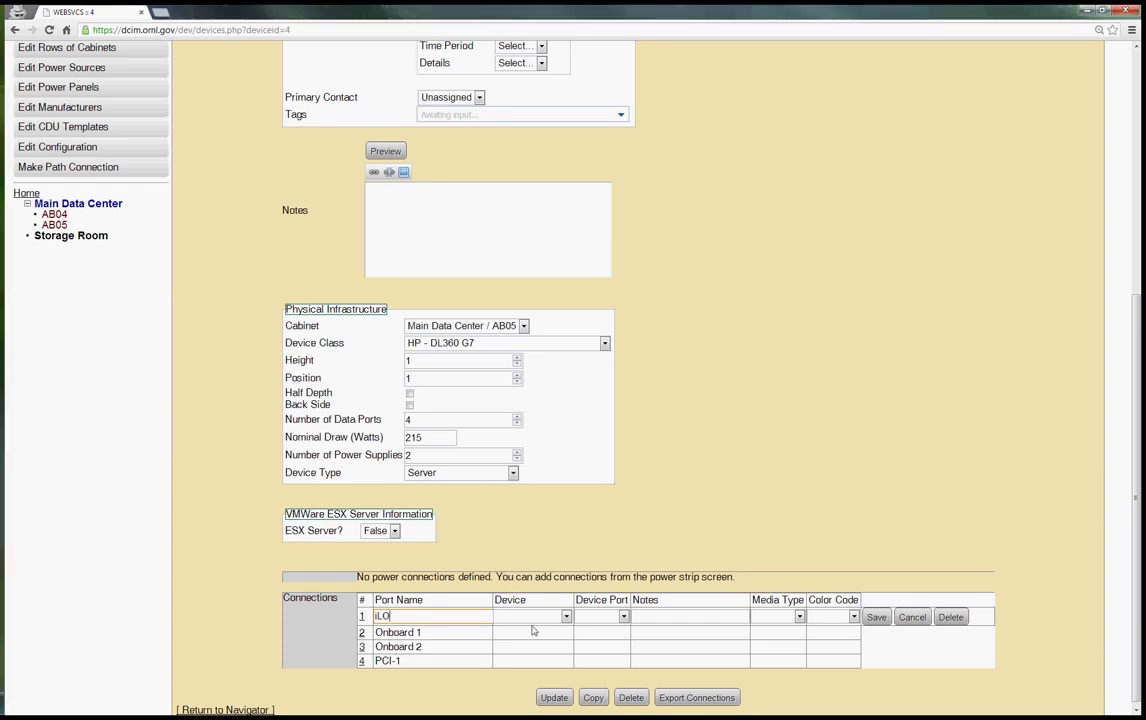
{"action": "left_click", "coordinate": [554, 698]}
{"action": "scroll", "coordinate": [575, 615], "scroll_direction": "down", "scroll_amount": 4}
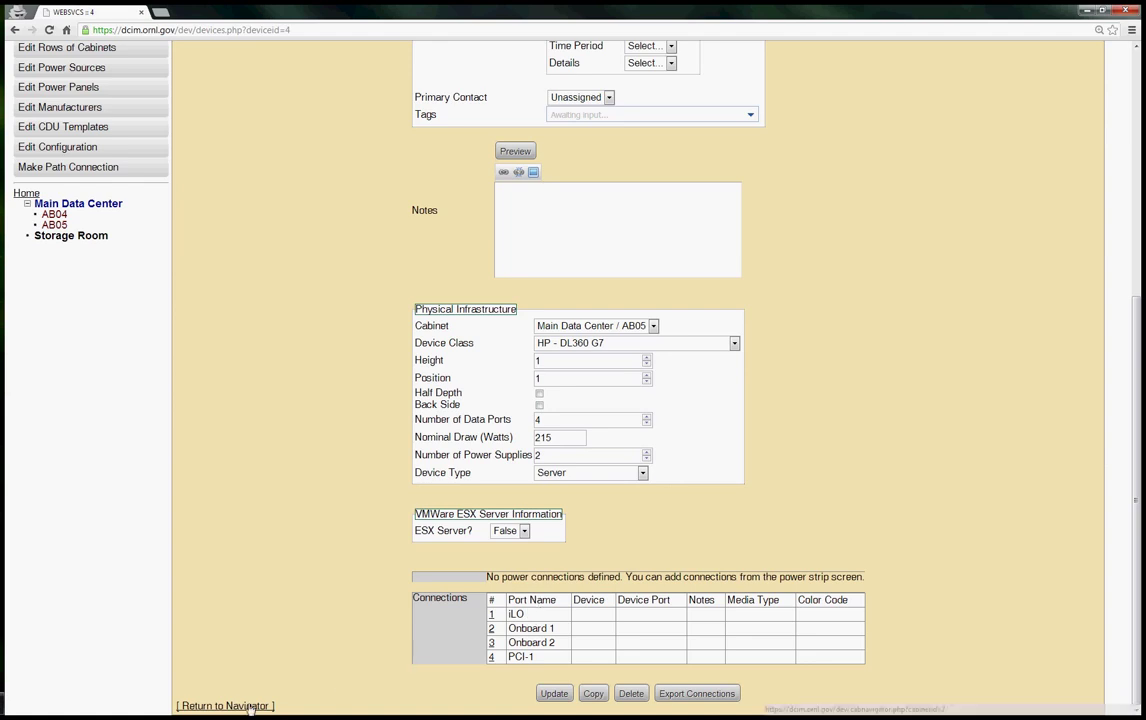
Navigate through cabinet AB04 and the GATEWAY chassis to the GATEWAY-C2 switch blade's page
{"action": "left_click", "coordinate": [54, 214]}
{"action": "scroll", "coordinate": [479, 669], "scroll_direction": "down", "scroll_amount": 2}
{"action": "left_click", "coordinate": [452, 608]}
{"action": "scroll", "coordinate": [841, 609], "scroll_direction": "down", "scroll_amount": 3}
{"action": "scroll", "coordinate": [841, 609], "scroll_direction": "down", "scroll_amount": 3}
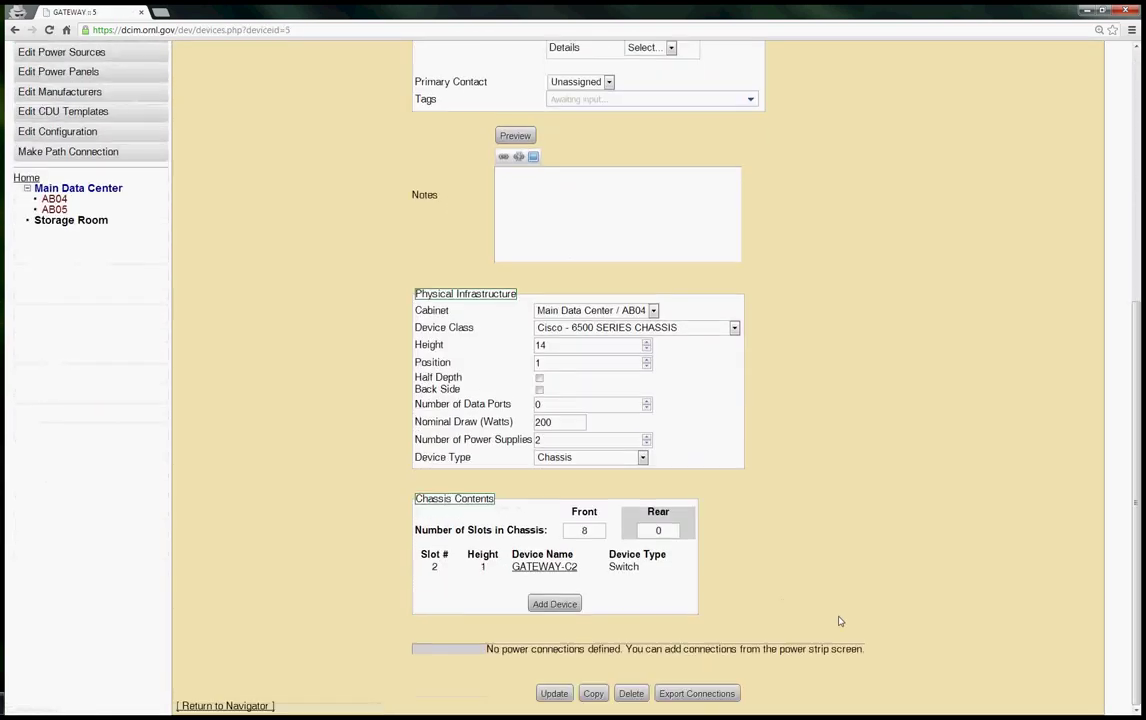
{"action": "left_click", "coordinate": [538, 570]}
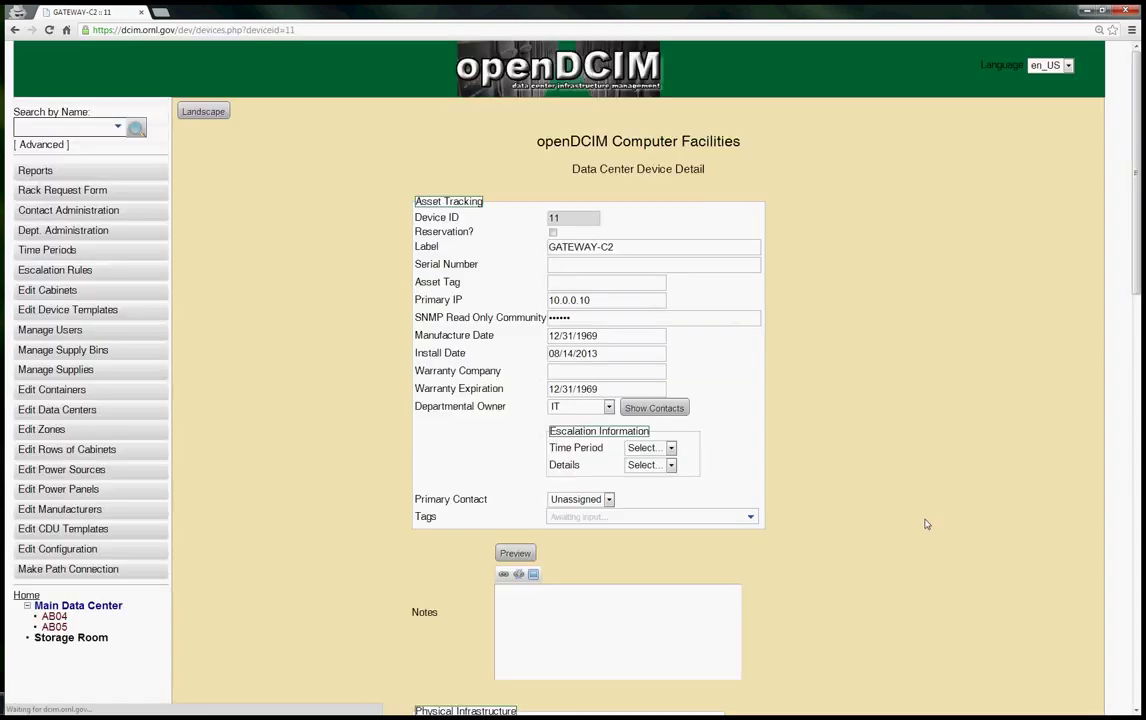
{"action": "scroll", "coordinate": [909, 544], "scroll_direction": "down", "scroll_amount": 1}
{"action": "scroll", "coordinate": [909, 544], "scroll_direction": "down", "scroll_amount": 10}
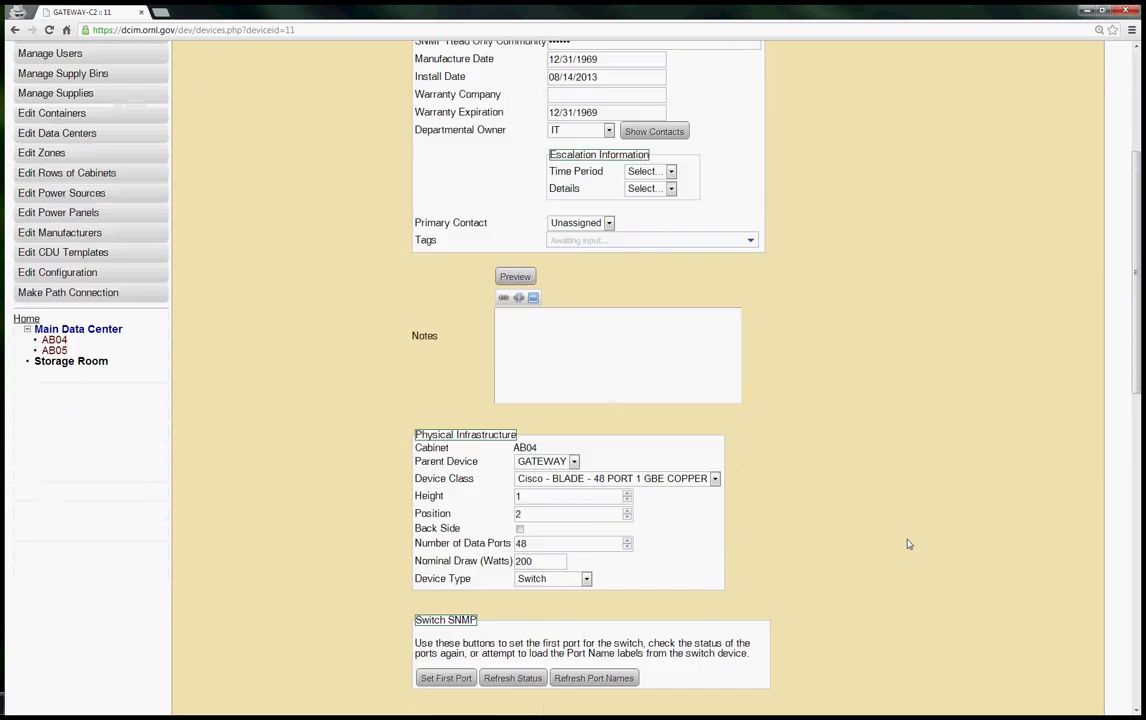
{"action": "scroll", "coordinate": [907, 563], "scroll_direction": "down", "scroll_amount": 1}
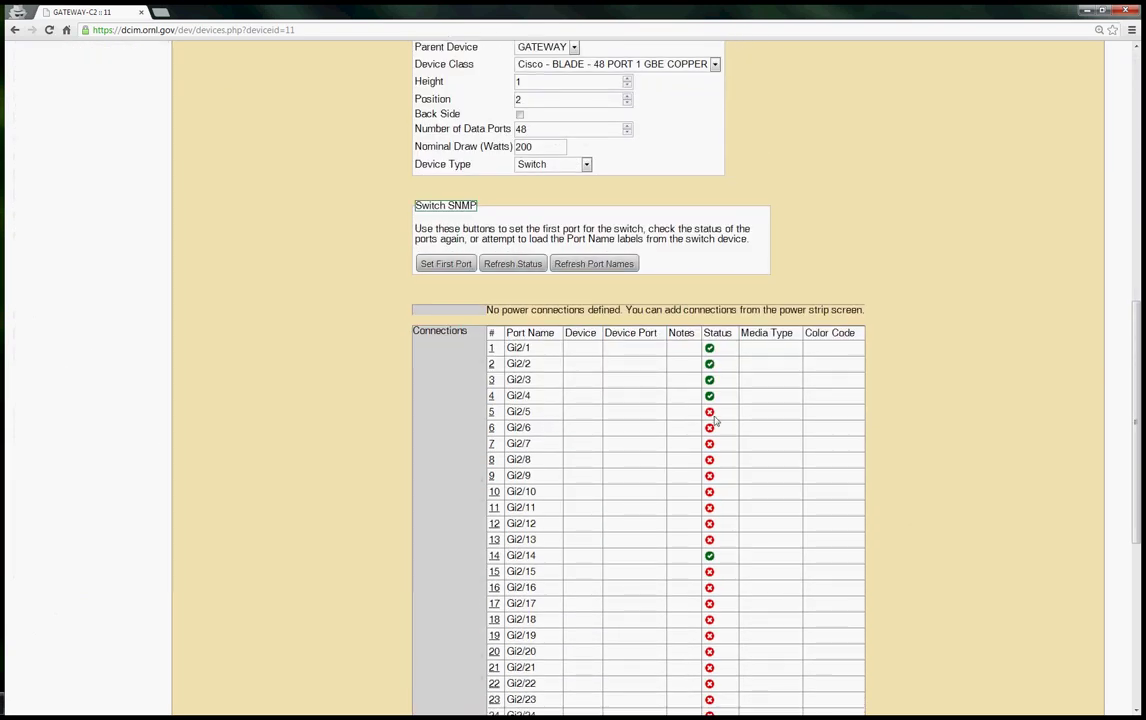
Edit port Gi2/5's connection and list its connectable devices
{"action": "left_click", "coordinate": [518, 411]}
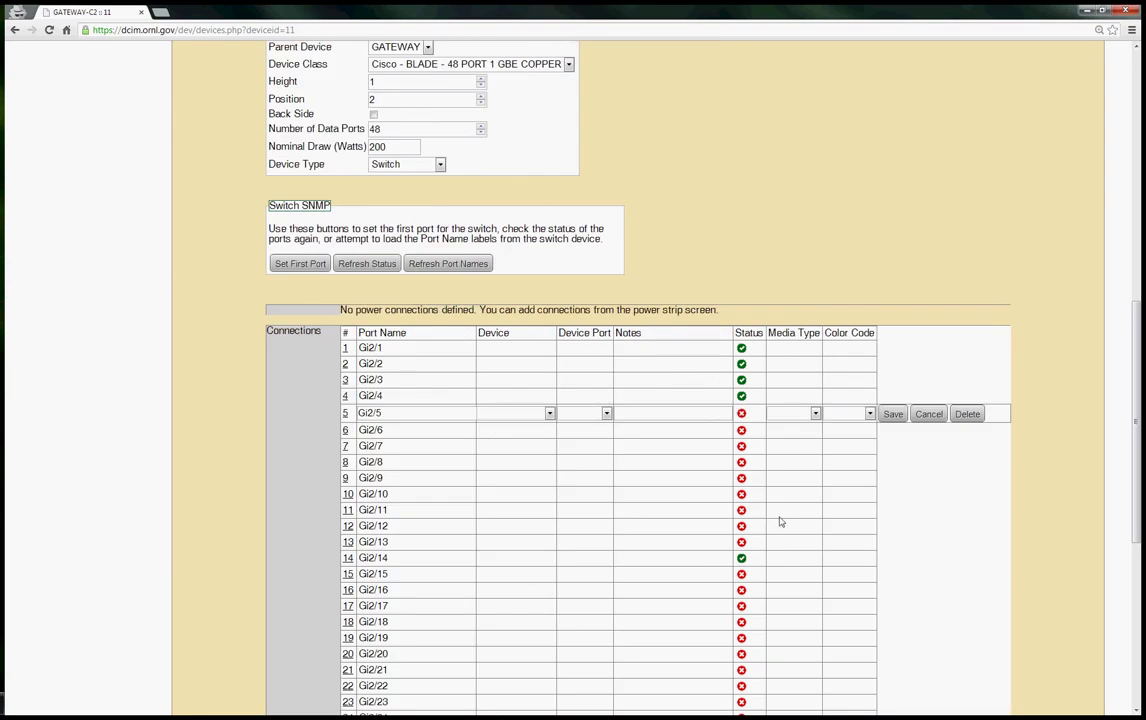
{"action": "left_click", "coordinate": [549, 413]}
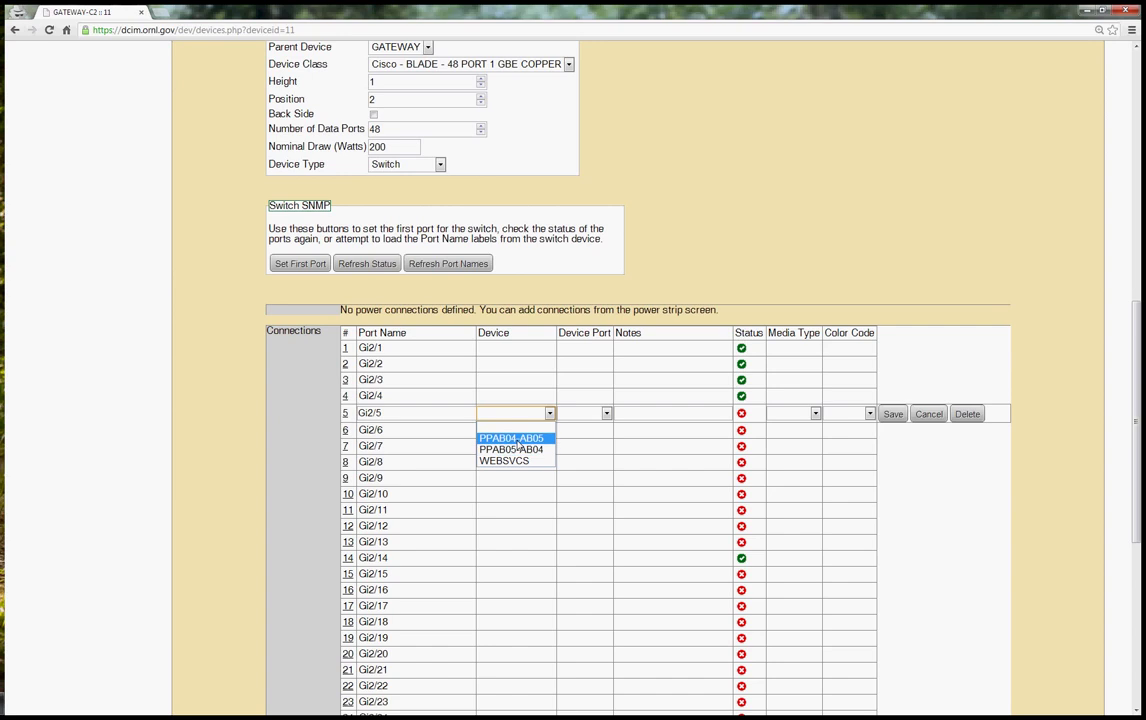
{"action": "left_click", "coordinate": [549, 425]}
{"action": "left_click", "coordinate": [549, 421]}
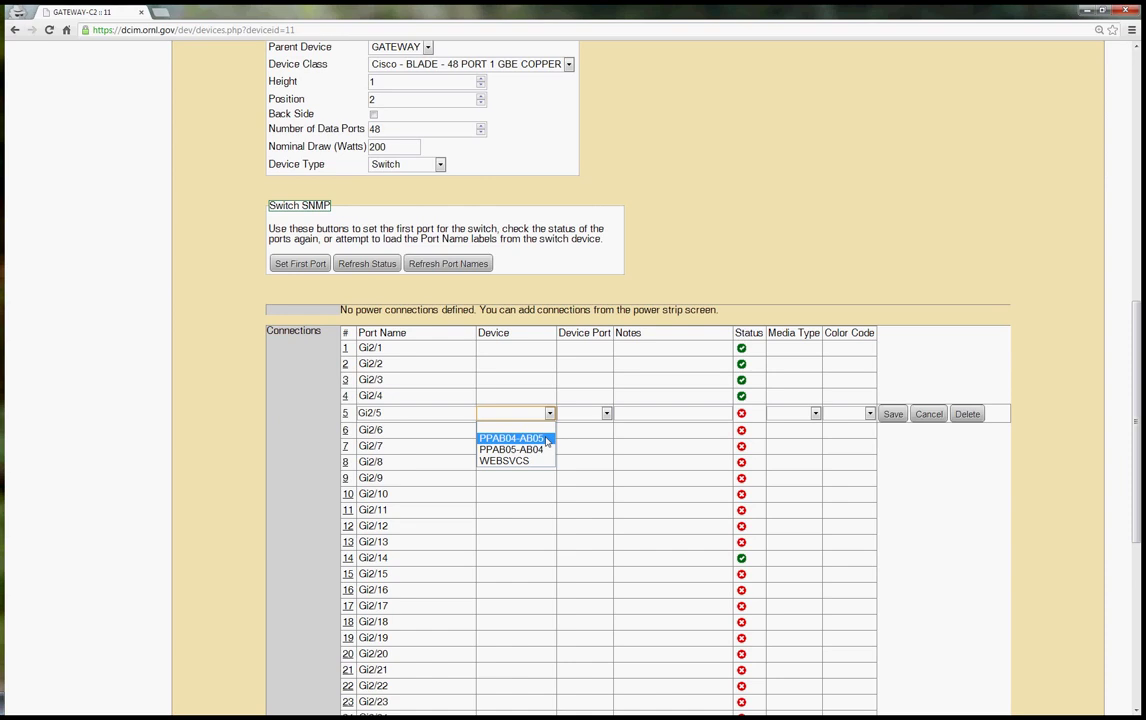
Patch Gi2/5 to PPAB04-AB05 port 1 with an orange Cat5e cable and save
{"action": "left_click", "coordinate": [547, 441]}
{"action": "left_click", "coordinate": [606, 414]}
{"action": "mouse_move", "coordinate": [607, 453]}
{"action": "left_mouse_down"}
{"action": "mouse_move", "coordinate": [609, 524]}
{"action": "mouse_move", "coordinate": [607, 431]}
{"action": "left_mouse_up"}
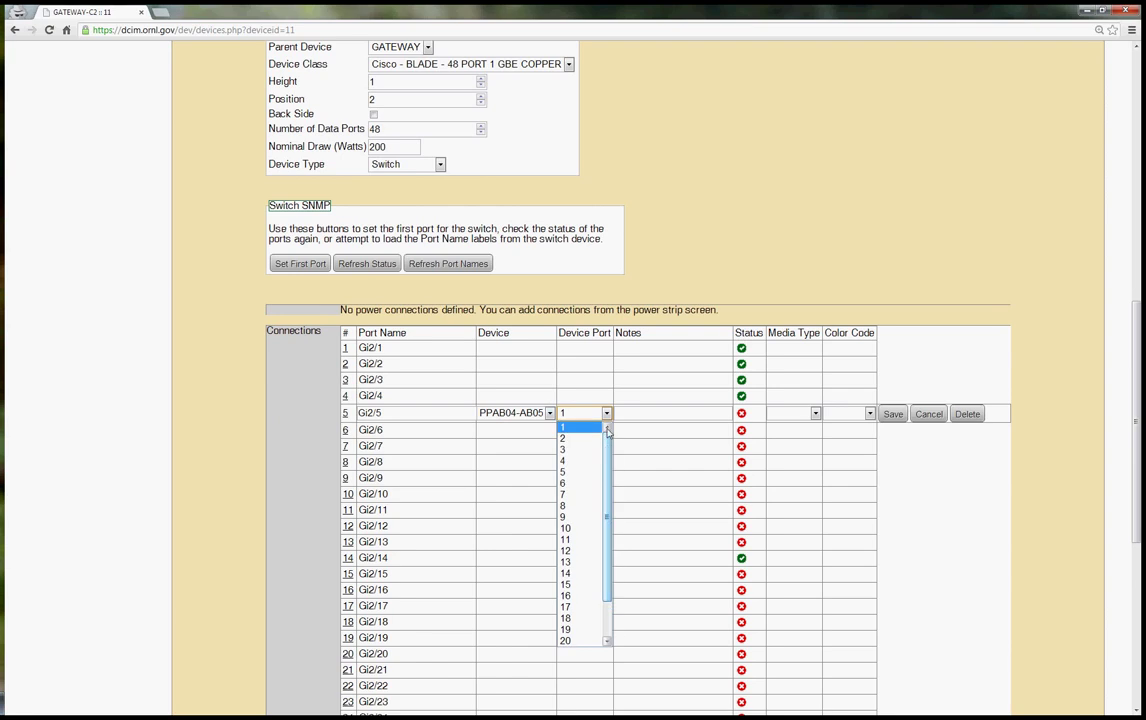
{"action": "left_click", "coordinate": [621, 427]}
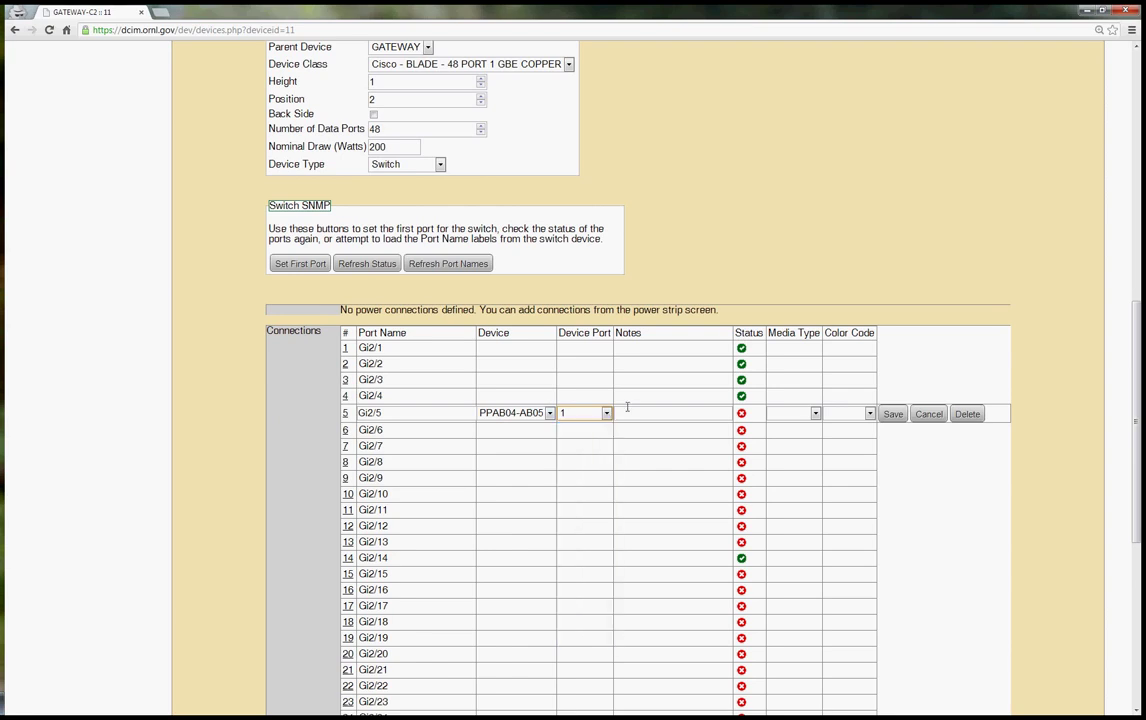
{"action": "left_click", "coordinate": [816, 414]}
{"action": "left_click", "coordinate": [811, 440]}
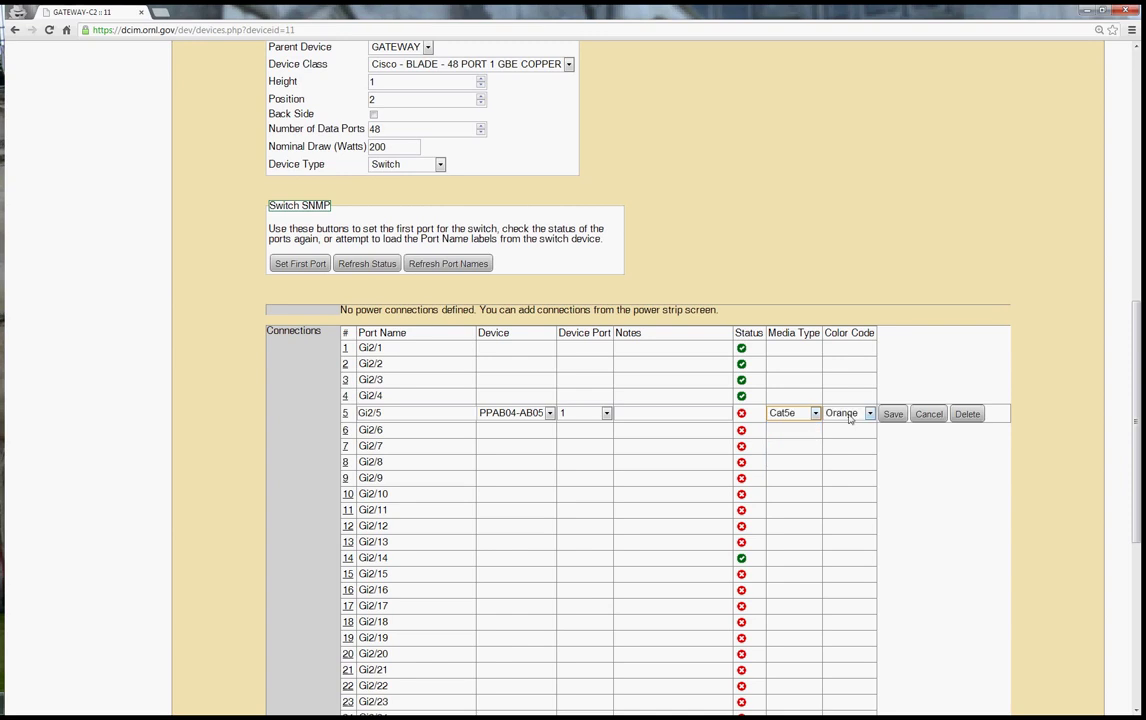
{"action": "left_click", "coordinate": [849, 414]}
{"action": "left_click", "coordinate": [849, 414]}
{"action": "left_click", "coordinate": [892, 413]}
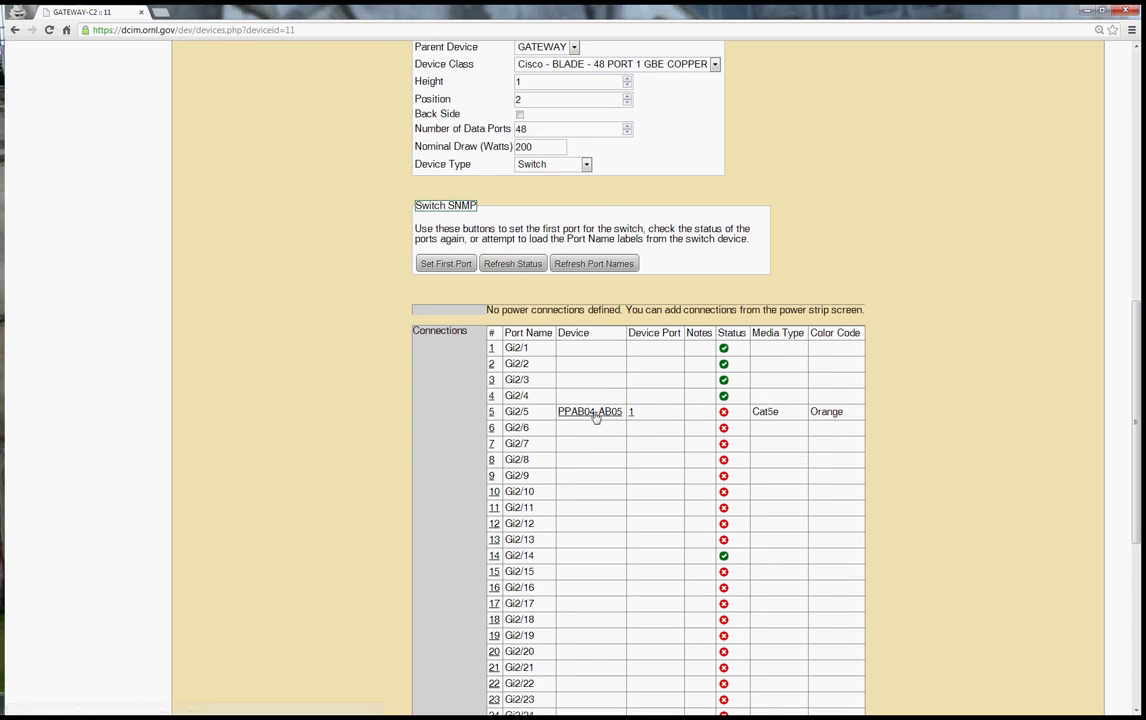
Follow the patch from panel PPAB04-AB05 through to panel PPAB05-AB04's page
{"action": "left_click", "coordinate": [593, 413]}
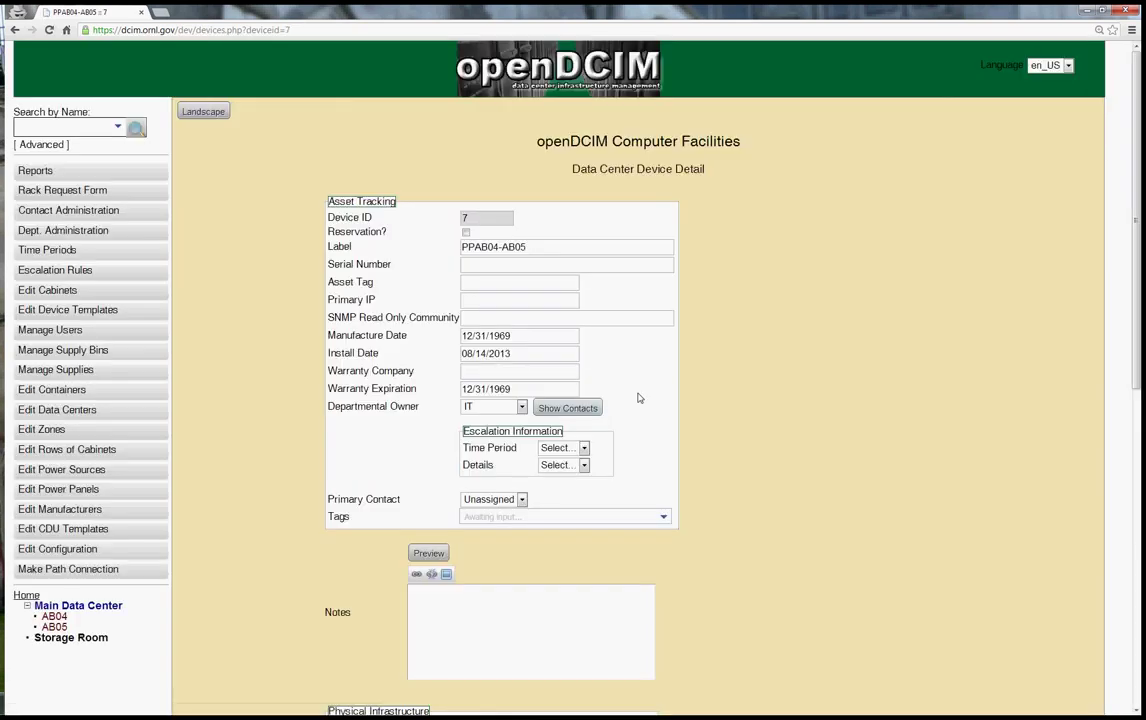
{"action": "scroll", "coordinate": [745, 372], "scroll_direction": "down", "scroll_amount": 6}
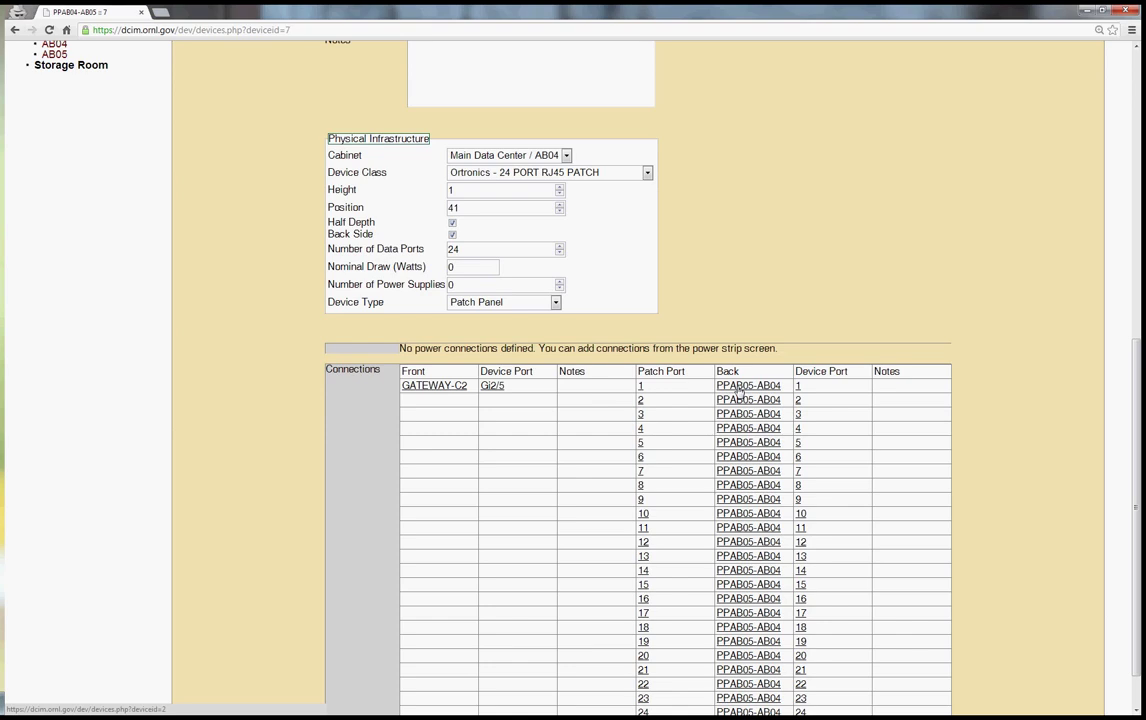
{"action": "left_click", "coordinate": [740, 390]}
{"action": "scroll", "coordinate": [819, 414], "scroll_direction": "down", "scroll_amount": 4}
{"action": "scroll", "coordinate": [819, 410], "scroll_direction": "down", "scroll_amount": 1}
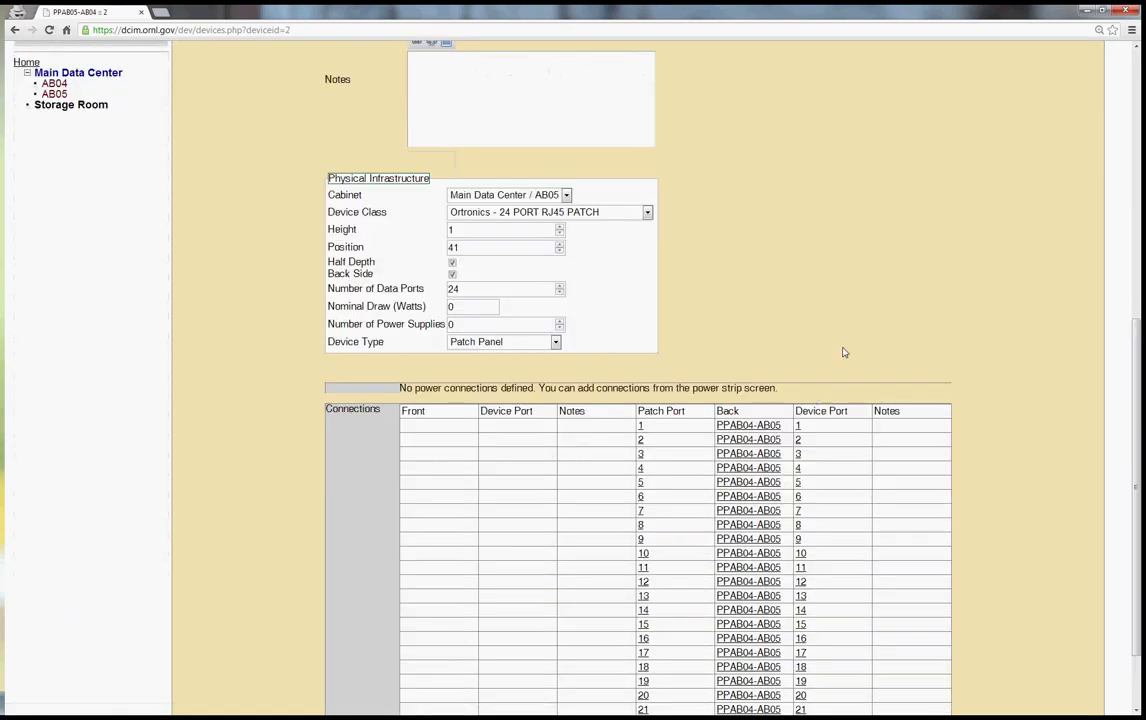
Connect PPAB05-AB04 port 1's front to WEBSVCS iLO, save, and leave the rear unchanged
{"action": "left_click", "coordinate": [640, 430]}
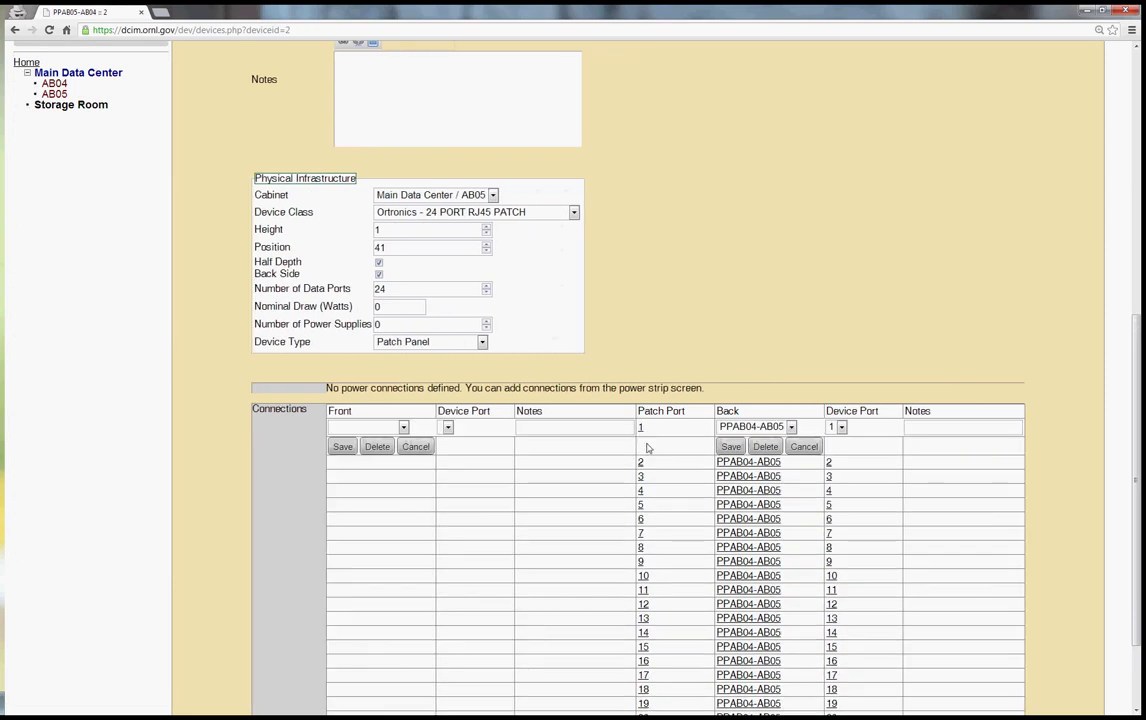
{"action": "left_click", "coordinate": [403, 427]}
{"action": "left_click", "coordinate": [365, 452]}
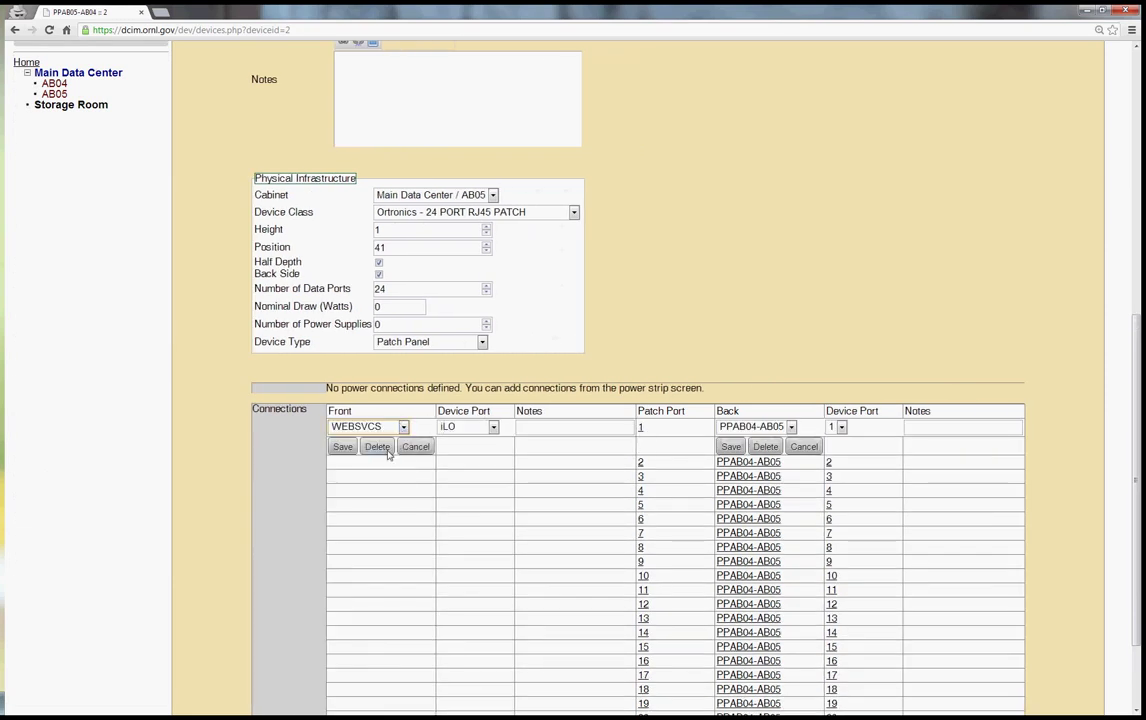
{"action": "left_click", "coordinate": [493, 427]}
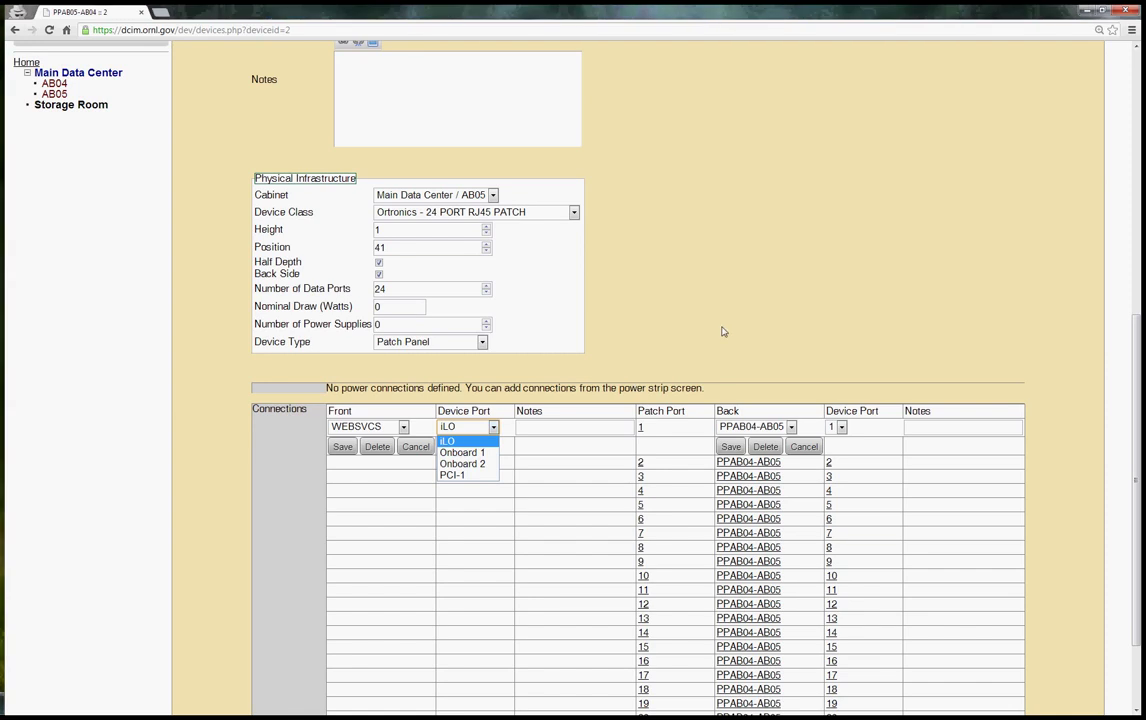
{"action": "left_click", "coordinate": [446, 441]}
{"action": "left_click", "coordinate": [342, 447]}
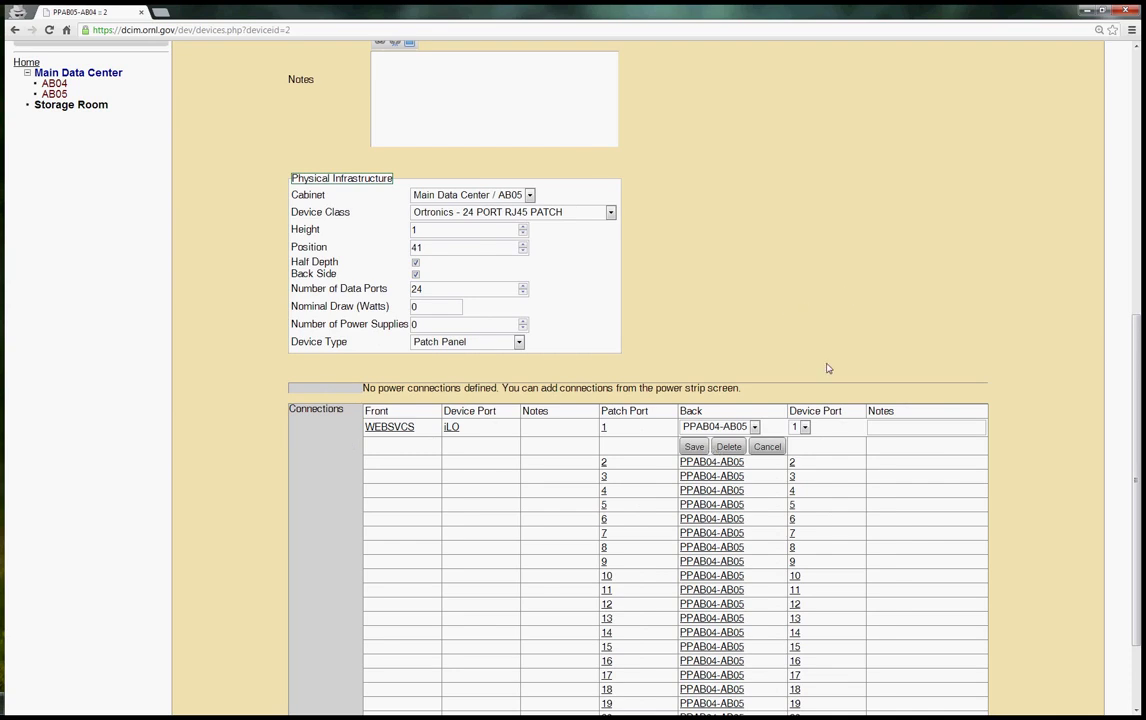
{"action": "left_click", "coordinate": [767, 446]}
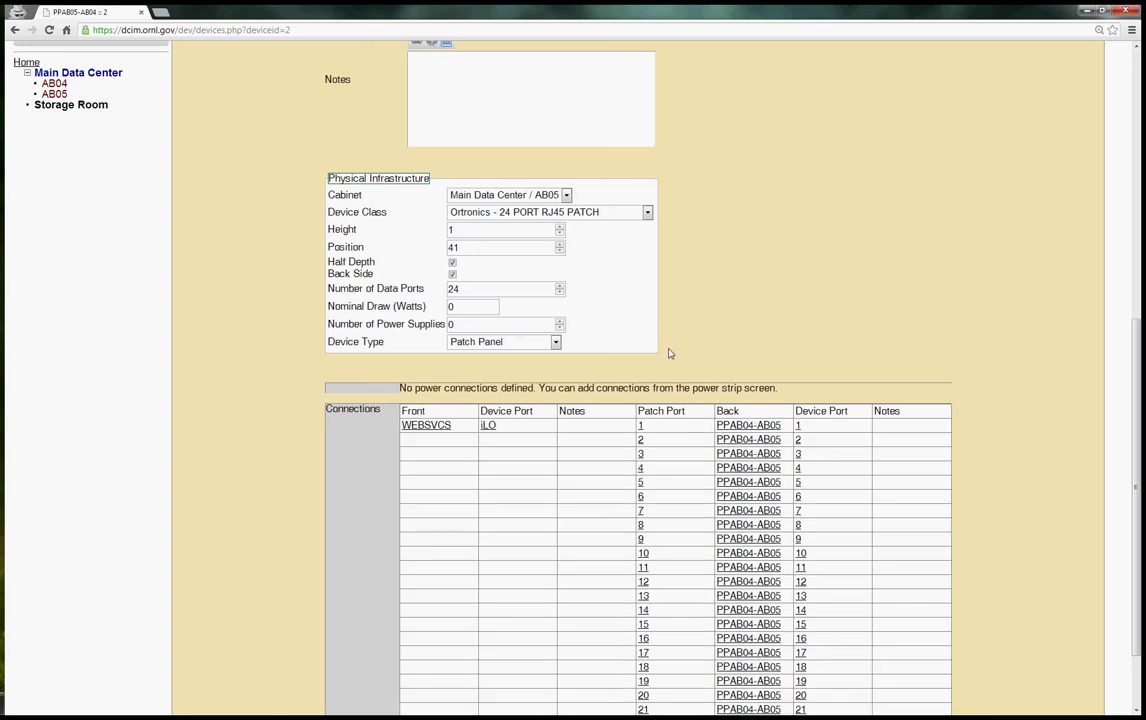
Display the path of WEBSVCS port 1 through PPAB05-AB04 and PPAB04-AB05 to GATEWAY-C2 port 5
{"action": "left_click", "coordinate": [486, 426]}
{"action": "left_click", "coordinate": [490, 426]}
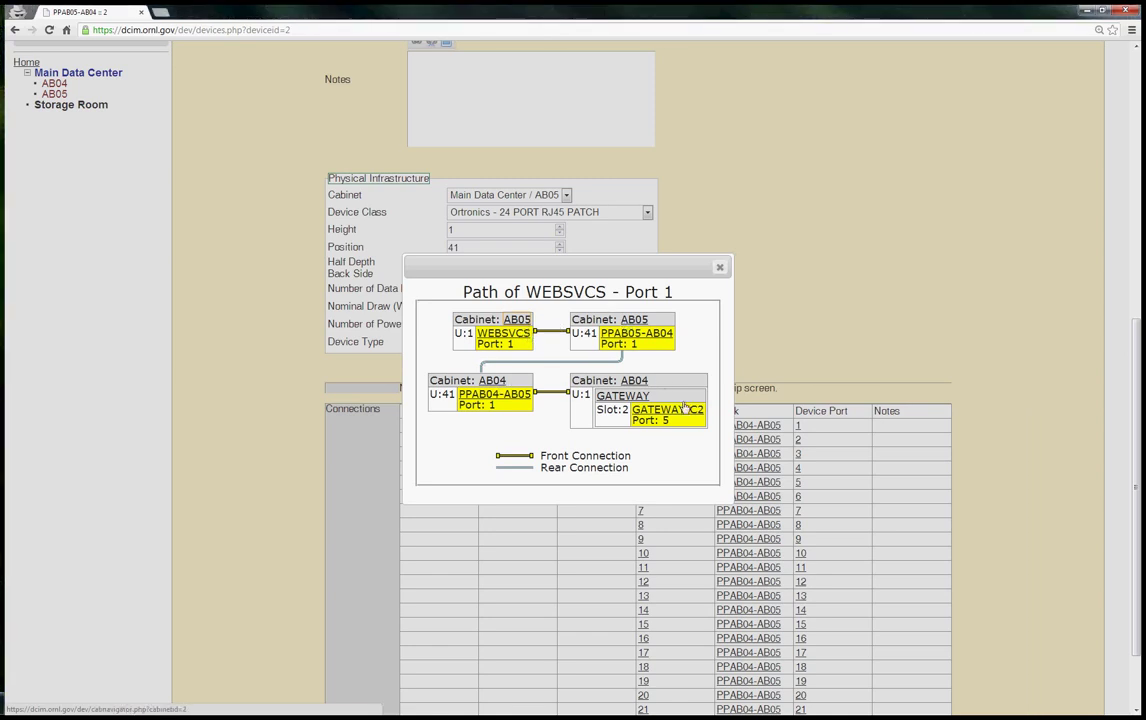
Close the path diagram and view the Cabling configuration's Cat5e, Cat6 and LC OM3 media types
{"action": "left_click", "coordinate": [720, 268]}
{"action": "scroll", "coordinate": [251, 338], "scroll_direction": "up", "scroll_amount": 5}
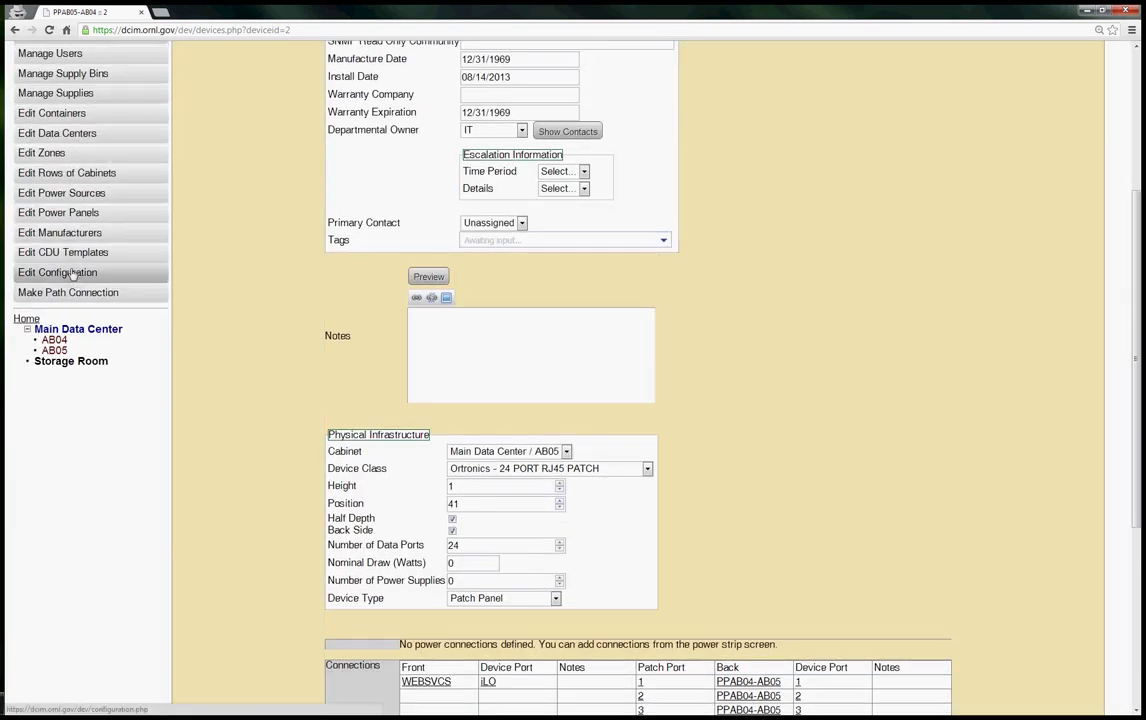
{"action": "left_click", "coordinate": [72, 273]}
{"action": "left_click", "coordinate": [703, 212]}
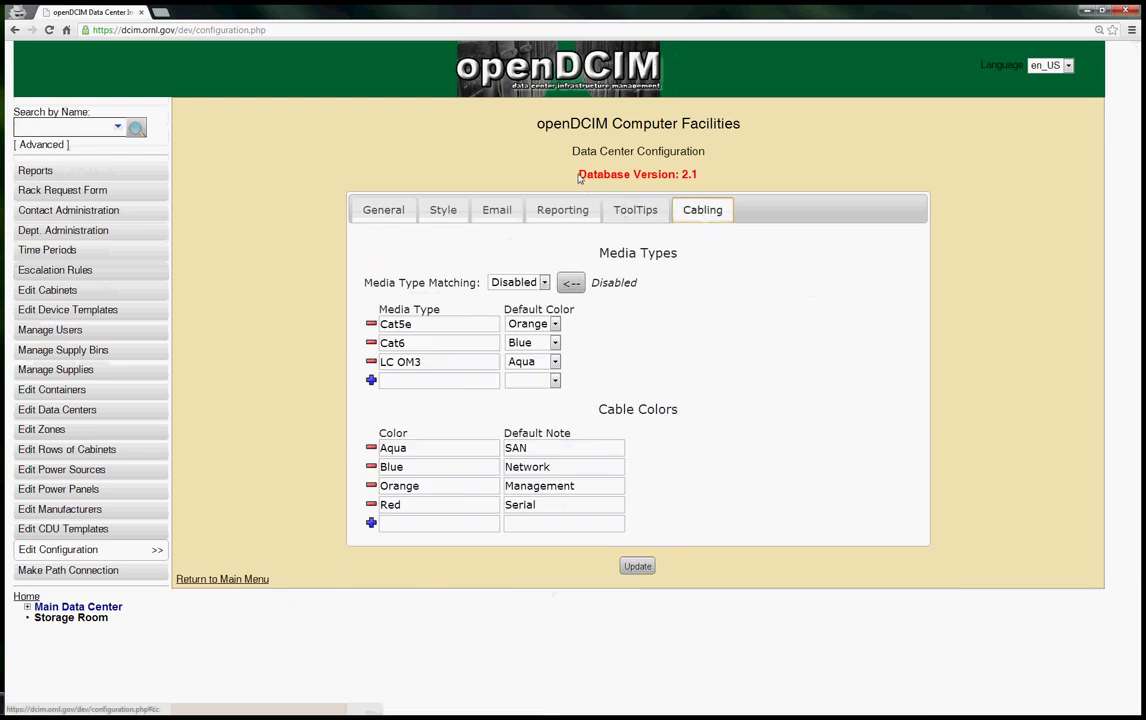
{"action": "left_click_drag", "start_coordinate": [521, 160], "coordinate": [628, 157]}
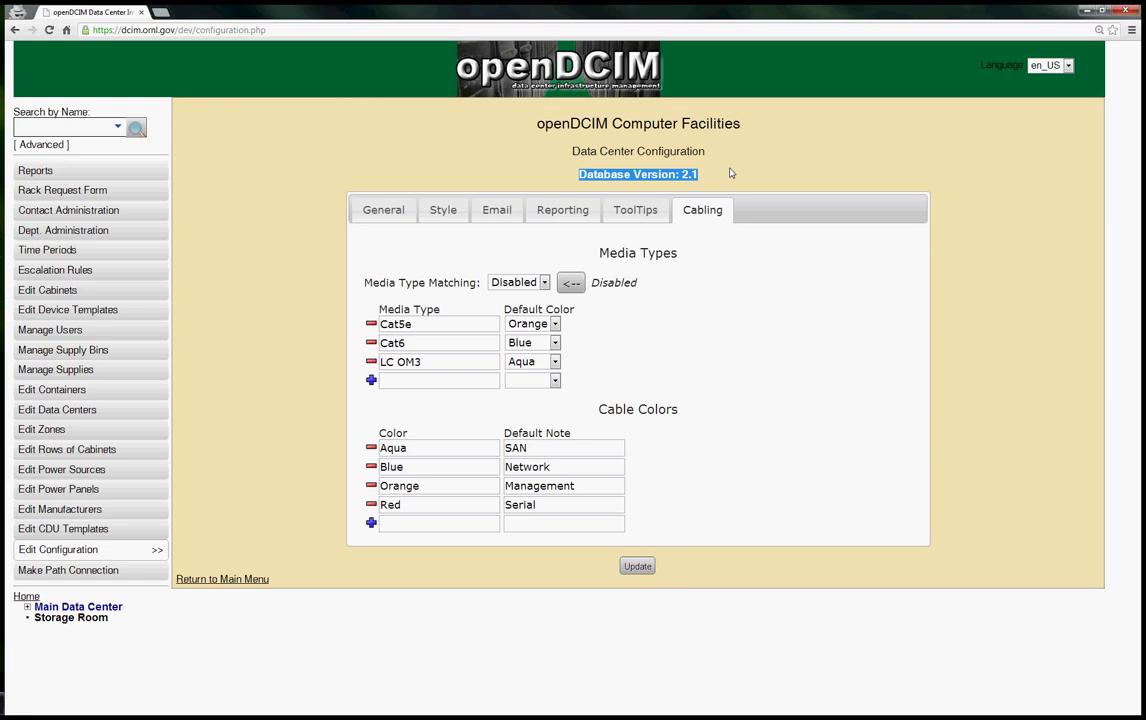
{"action": "left_click", "coordinate": [677, 283]}
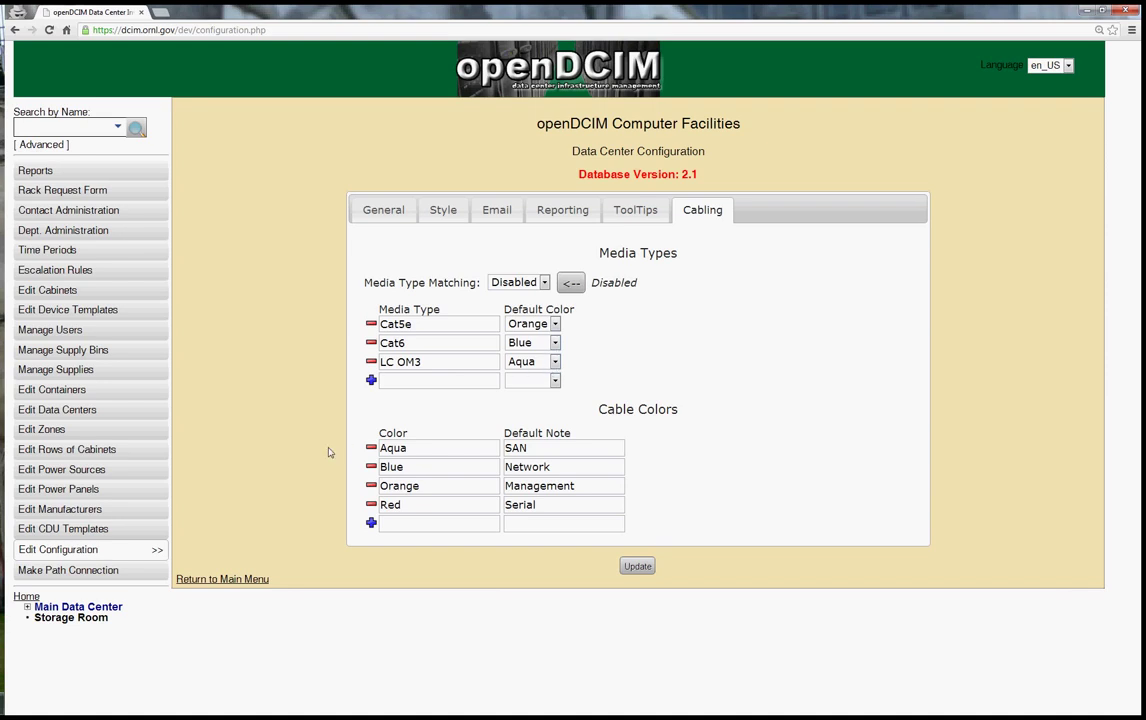
Navigate from Main Data Center through cabinet AB04 and GATEWAY to the GATEWAY-C2 switch card
{"action": "left_click", "coordinate": [86, 608]}
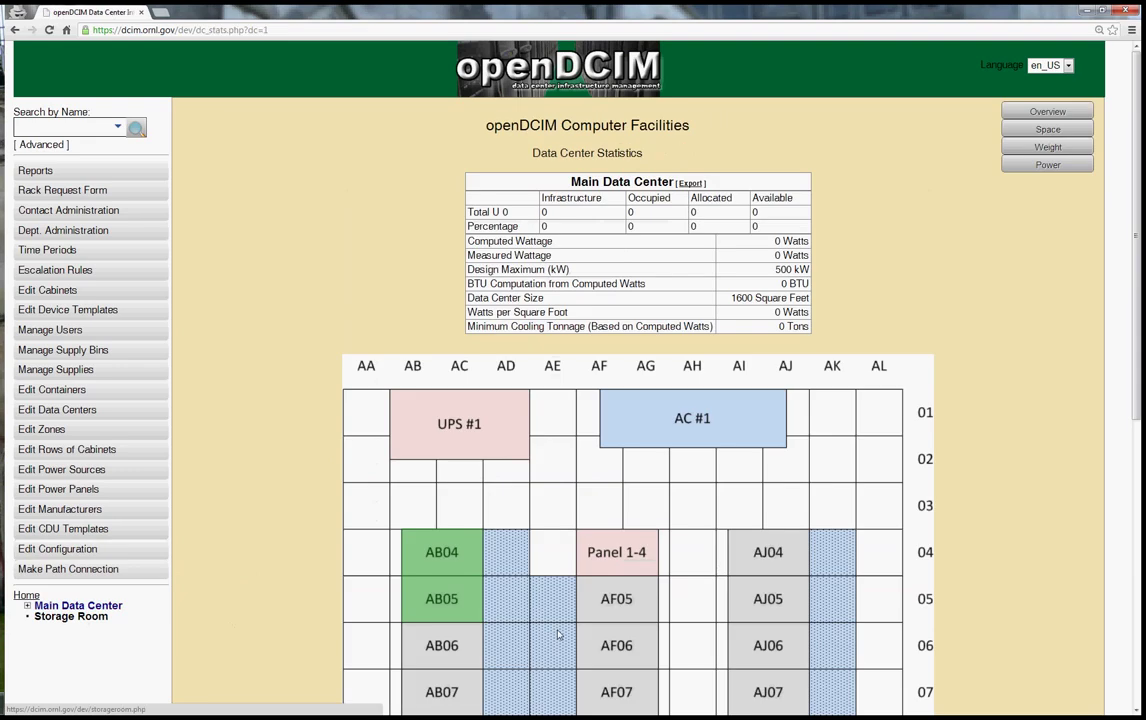
{"action": "left_click", "coordinate": [453, 560]}
{"action": "scroll", "coordinate": [466, 628], "scroll_direction": "down", "scroll_amount": 3}
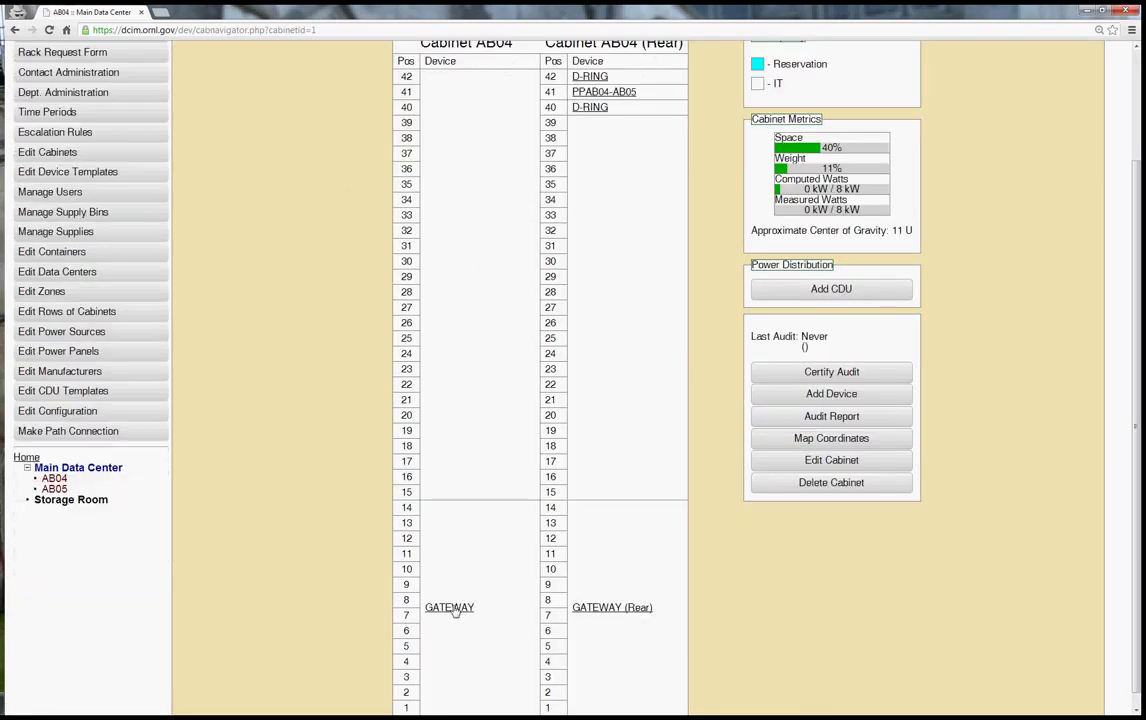
{"action": "left_click", "coordinate": [445, 607]}
{"action": "scroll", "coordinate": [654, 630], "scroll_direction": "down", "scroll_amount": 6}
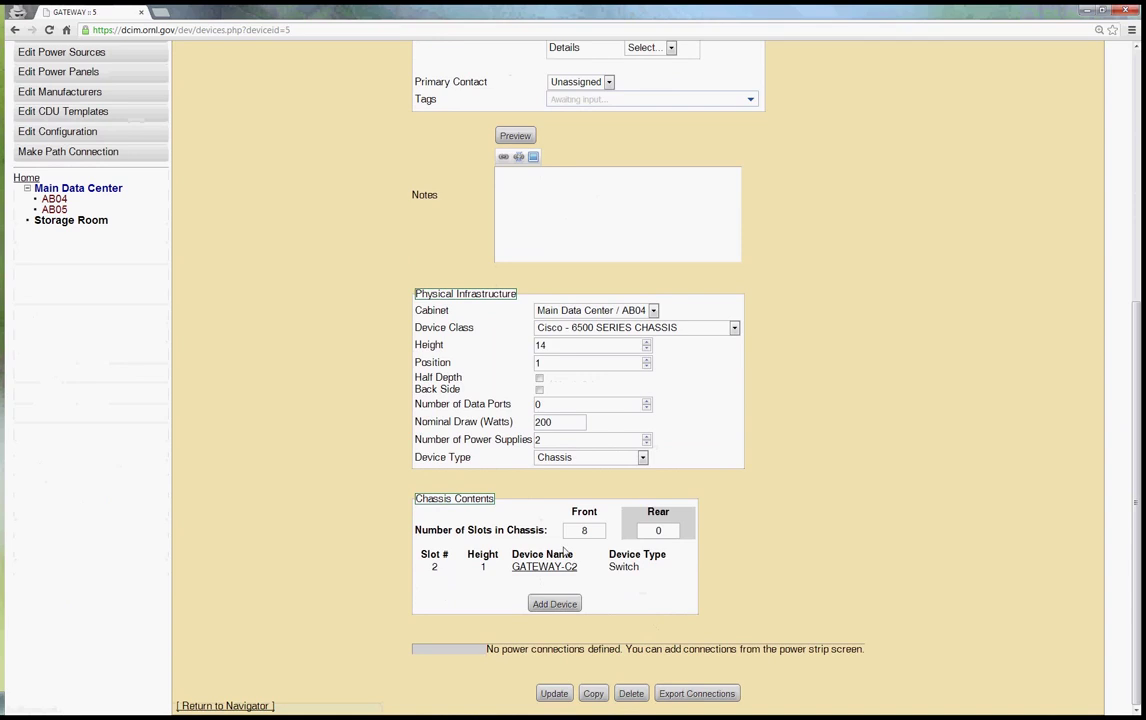
{"action": "left_click", "coordinate": [566, 569]}
Scroll through the 48-port table to Gi2/5, patched to PPAB04-AB05 port 1
{"action": "scroll", "coordinate": [979, 532], "scroll_direction": "down", "scroll_amount": 15}
{"action": "scroll", "coordinate": [978, 551], "scroll_direction": "down", "scroll_amount": 5}
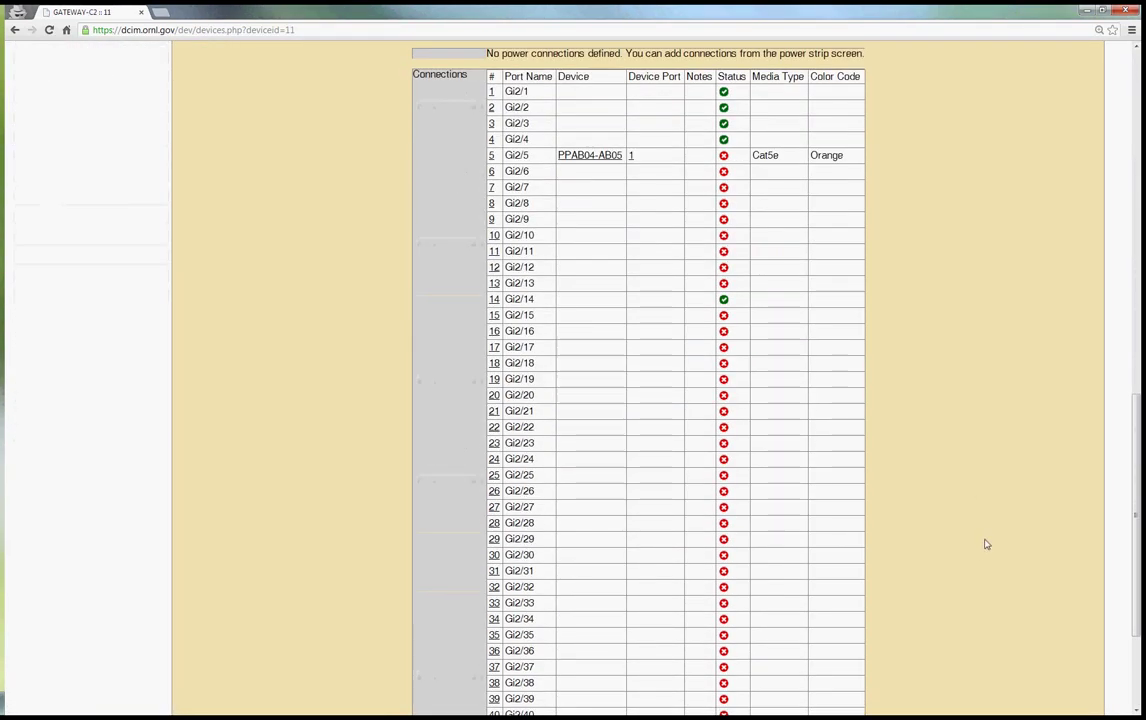
{"action": "scroll", "coordinate": [982, 540], "scroll_direction": "up", "scroll_amount": 1}
{"action": "scroll", "coordinate": [982, 539], "scroll_direction": "up", "scroll_amount": 1}
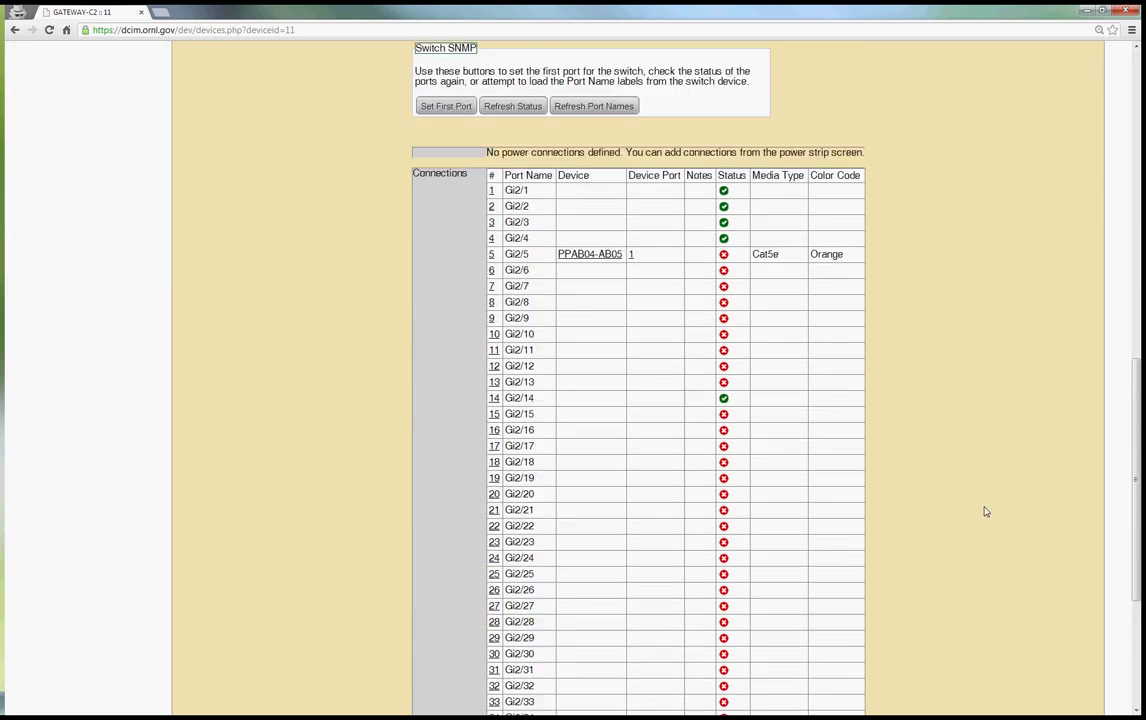
{"action": "scroll", "coordinate": [981, 509], "scroll_direction": "down", "scroll_amount": 1}
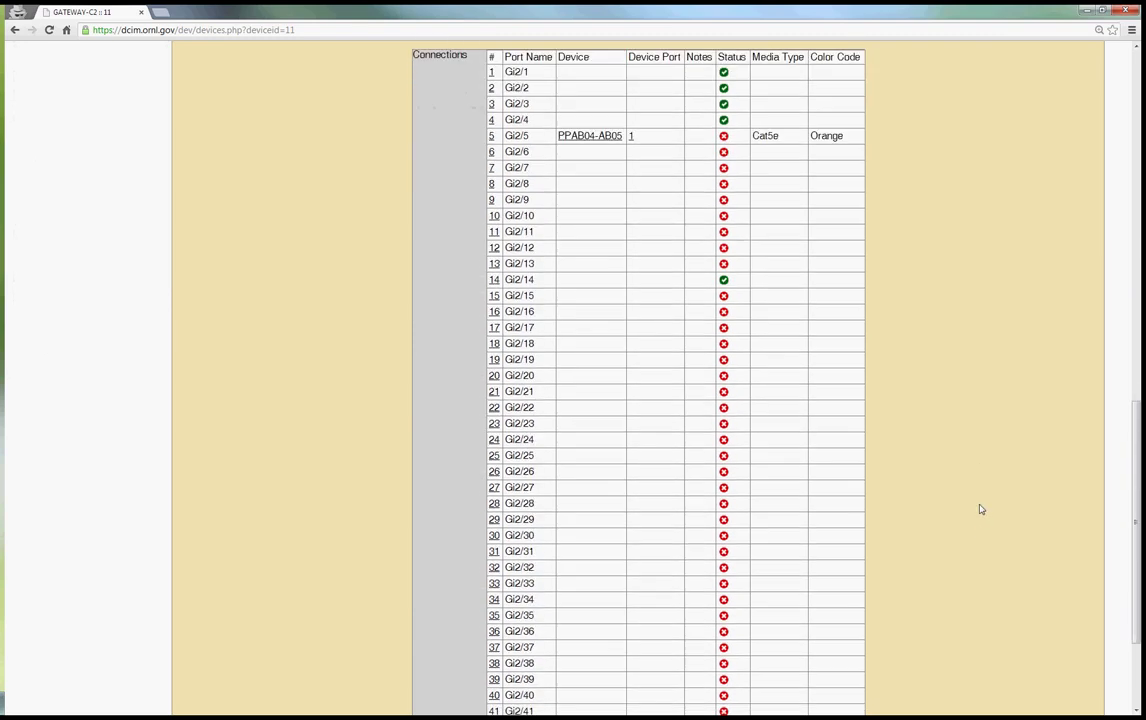
{"action": "scroll", "coordinate": [981, 509], "scroll_direction": "down", "scroll_amount": 1}
{"action": "scroll", "coordinate": [980, 508], "scroll_direction": "down", "scroll_amount": 1}
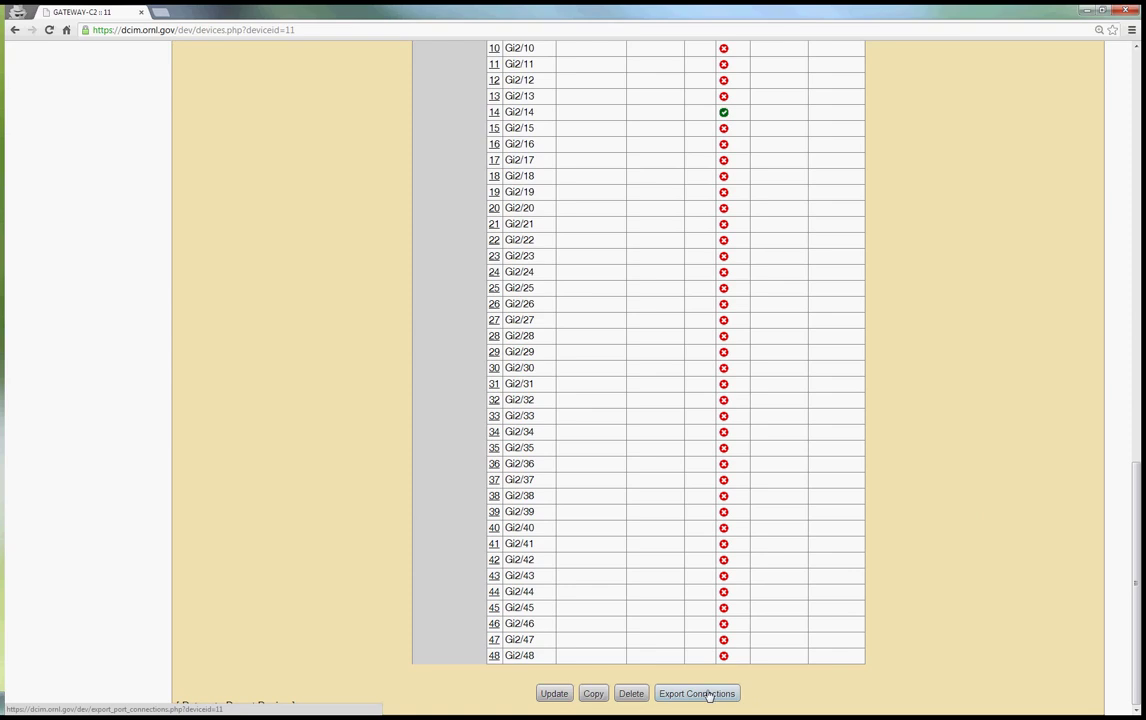
Export GATEWAY-C2's connections and open the downloaded openDCIM-dev11-connections .xlsx in Excel
{"action": "left_click", "coordinate": [700, 694]}
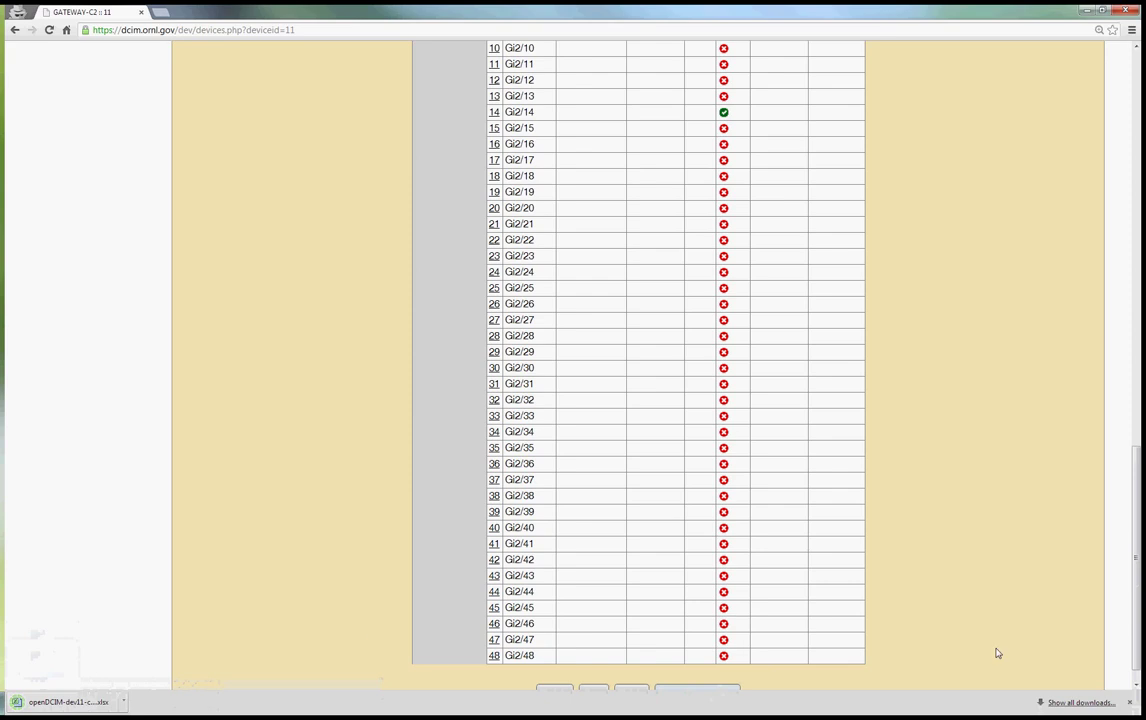
{"action": "scroll", "coordinate": [950, 652], "scroll_direction": "down", "scroll_amount": 1}
{"action": "scroll", "coordinate": [695, 644], "scroll_direction": "up", "scroll_amount": 3}
{"action": "scroll", "coordinate": [840, 500], "scroll_direction": "down", "scroll_amount": 3}
{"action": "left_click", "coordinate": [44, 702]}
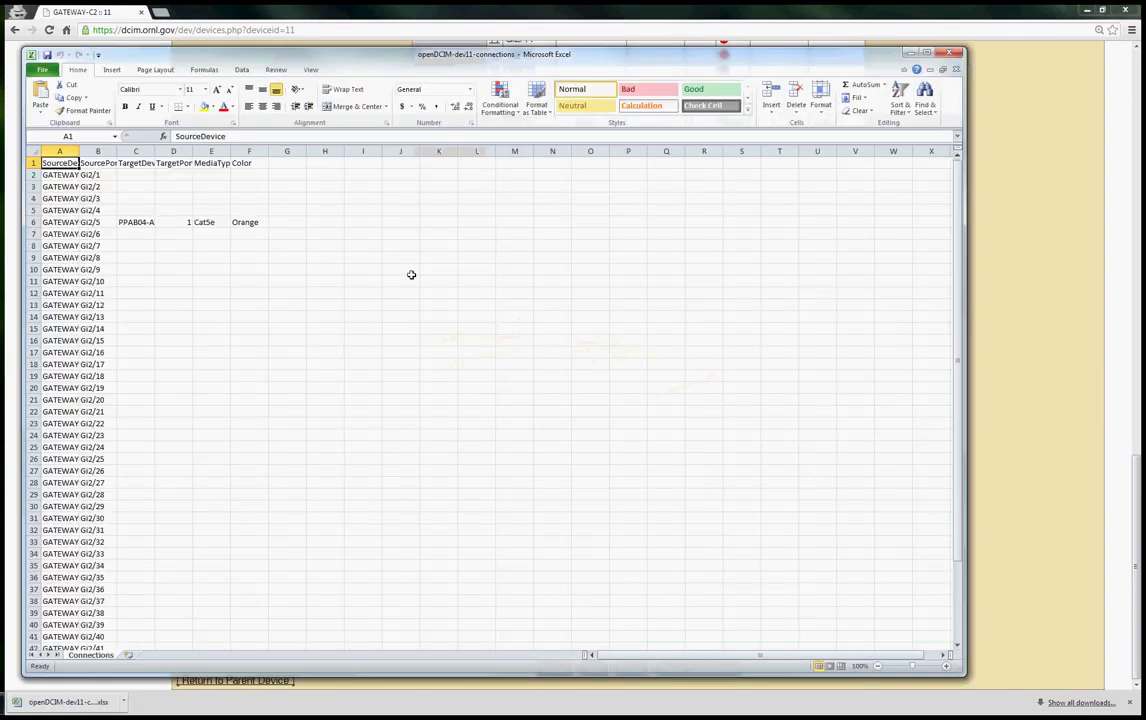
Autofit columns A through E of the connections sheet, then close the workbook
{"action": "double_click", "coordinate": [78, 153]}
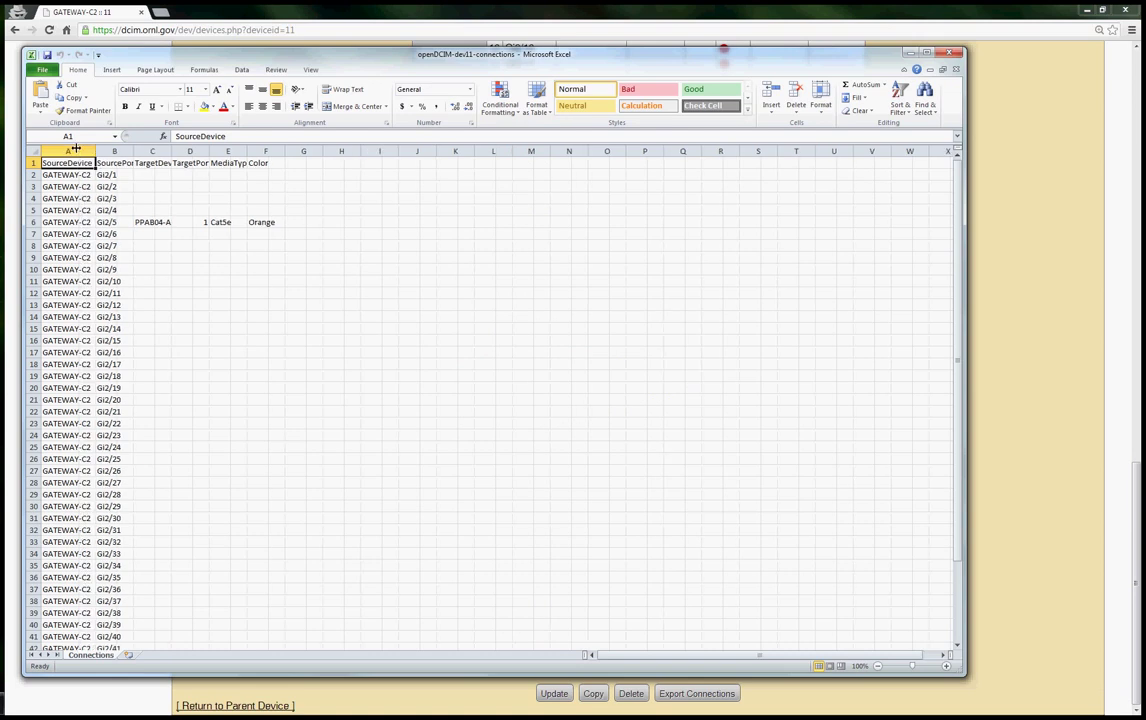
{"action": "double_click", "coordinate": [134, 153]}
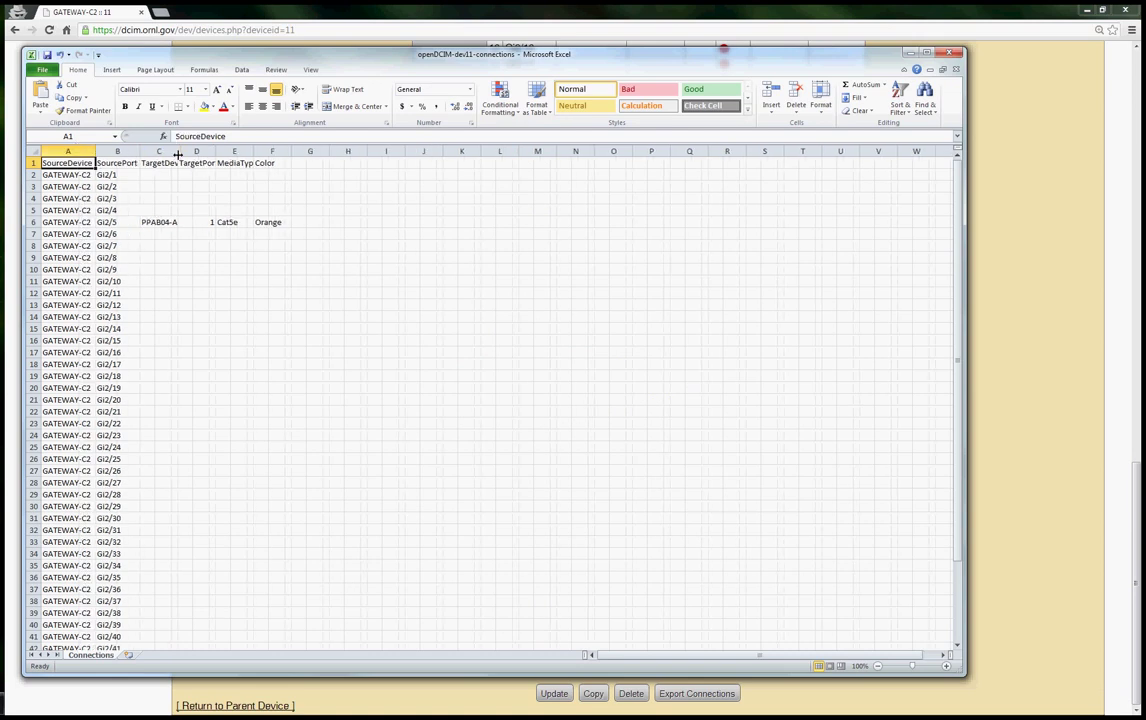
{"action": "double_click", "coordinate": [176, 153]}
{"action": "double_click", "coordinate": [230, 153]}
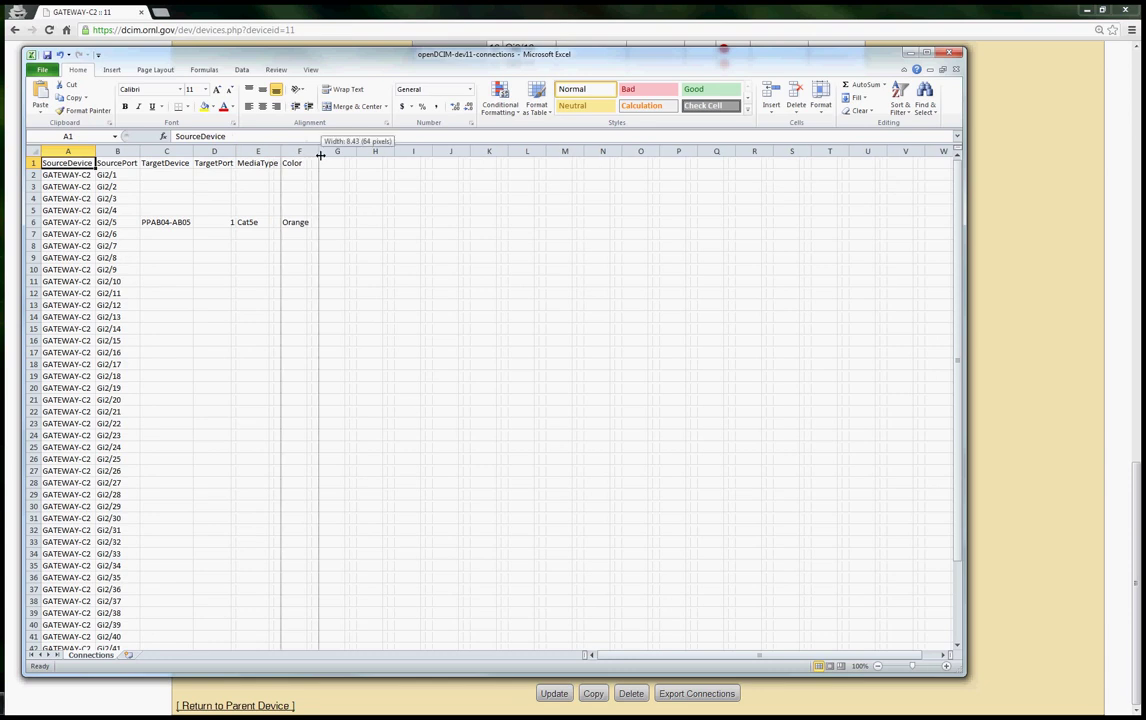
{"action": "double_click", "coordinate": [272, 151]}
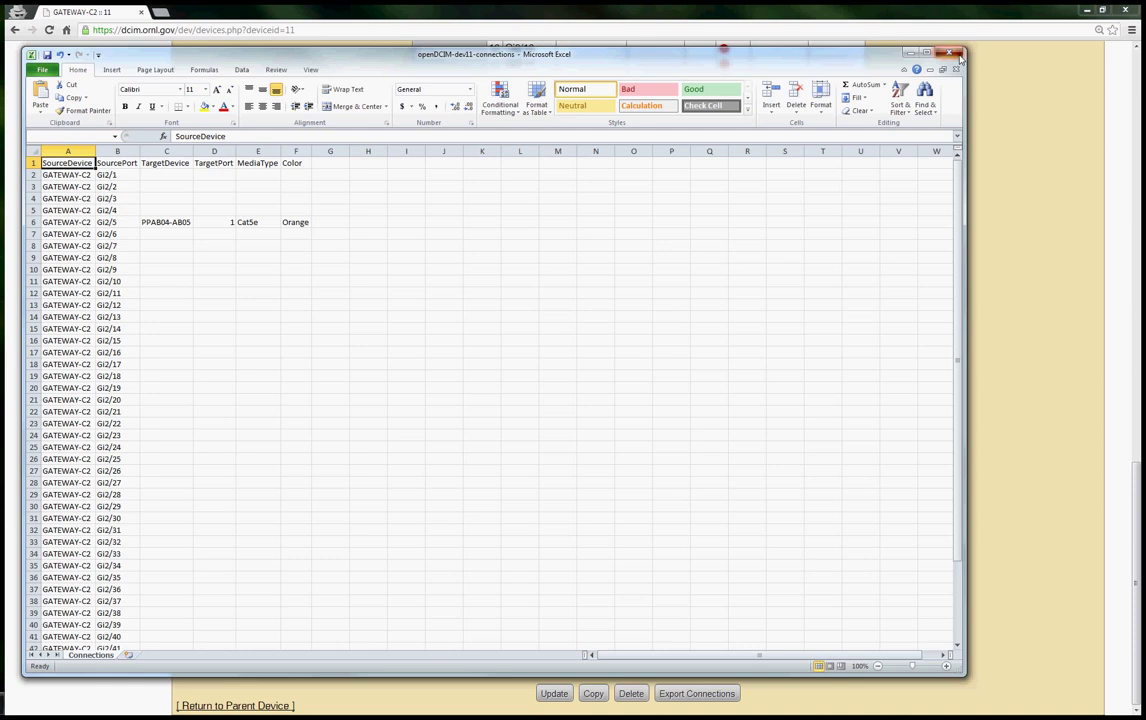
{"action": "left_click", "coordinate": [956, 55]}
Discard the workbook changes and scroll back up the GATEWAY-C2 device page
{"action": "left_click", "coordinate": [571, 381]}
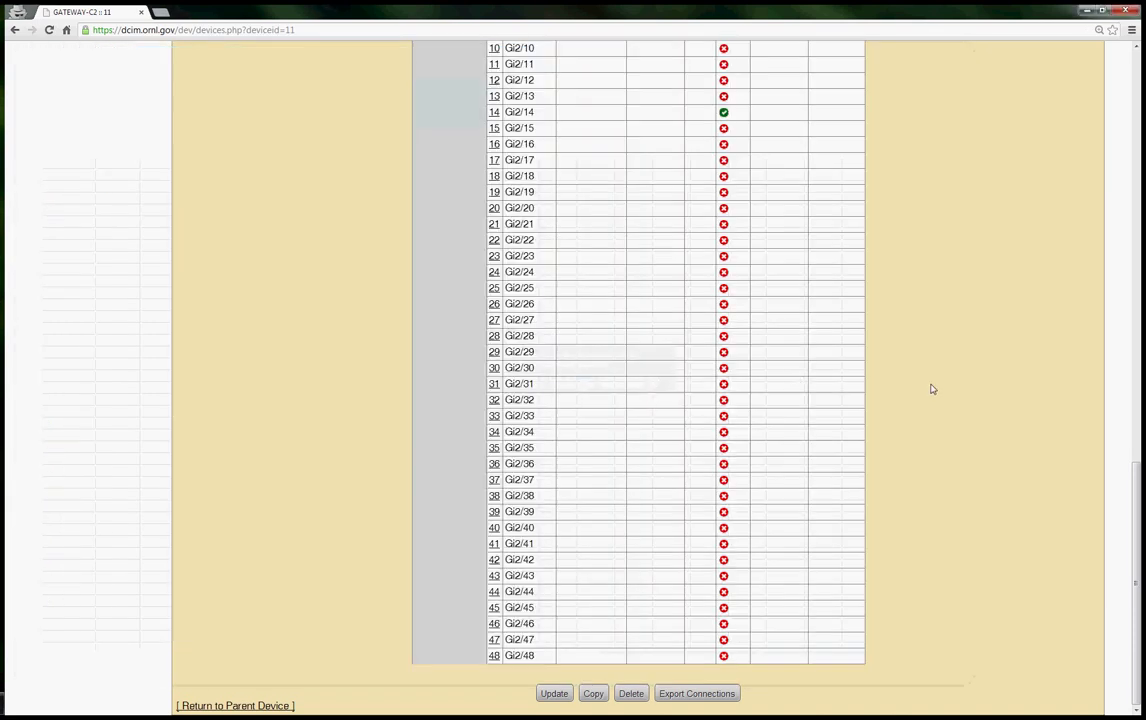
{"action": "scroll", "coordinate": [936, 396], "scroll_direction": "up", "scroll_amount": 5}
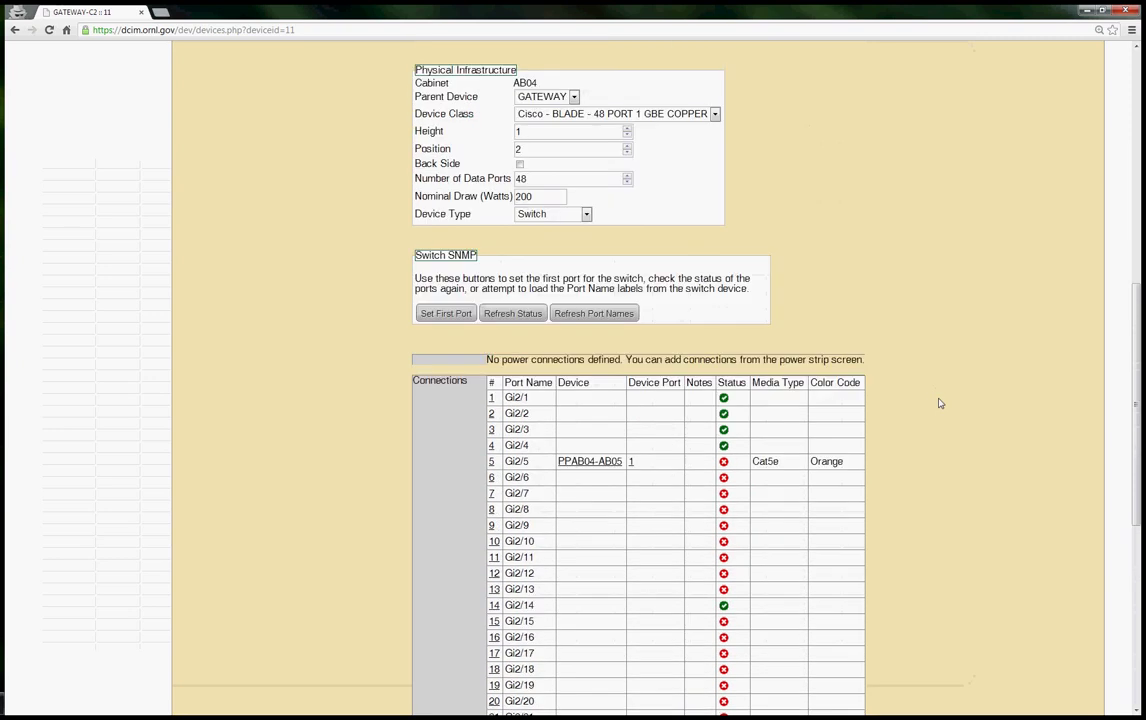
{"action": "scroll", "coordinate": [939, 401], "scroll_direction": "up", "scroll_amount": 2}
{"action": "scroll", "coordinate": [949, 378], "scroll_direction": "up", "scroll_amount": 2}
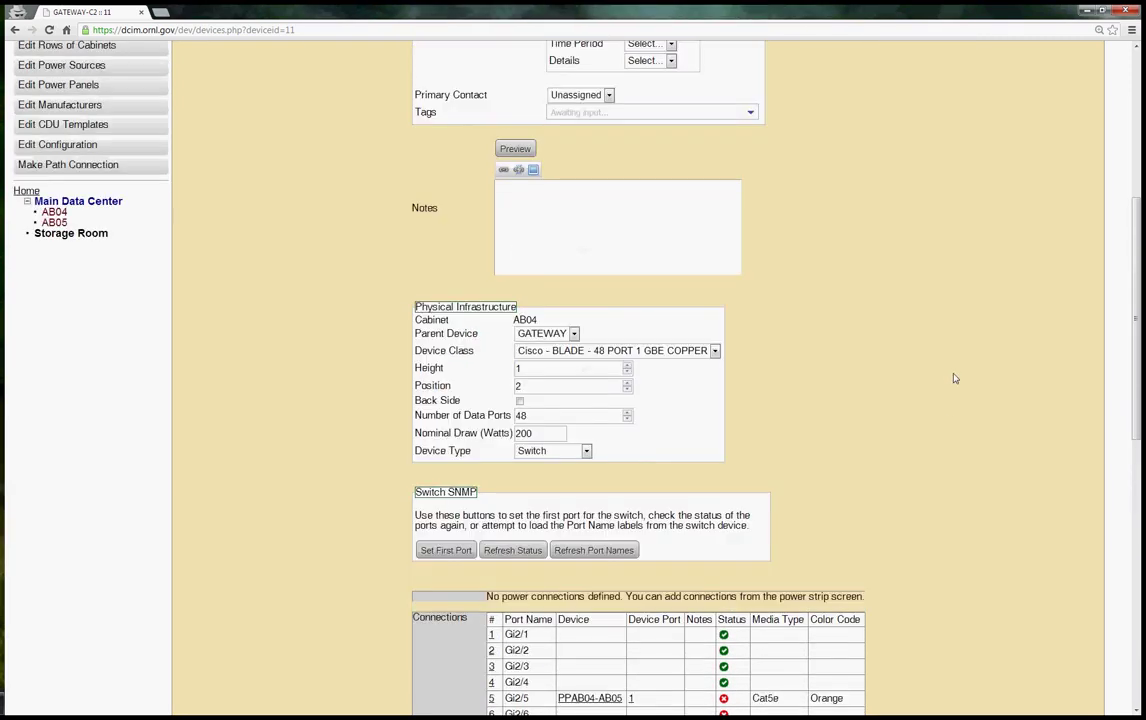
{"action": "scroll", "coordinate": [955, 378], "scroll_direction": "up", "scroll_amount": 2}
{"action": "scroll", "coordinate": [951, 381], "scroll_direction": "up", "scroll_amount": 2}
{"action": "scroll", "coordinate": [955, 375], "scroll_direction": "up", "scroll_amount": 2}
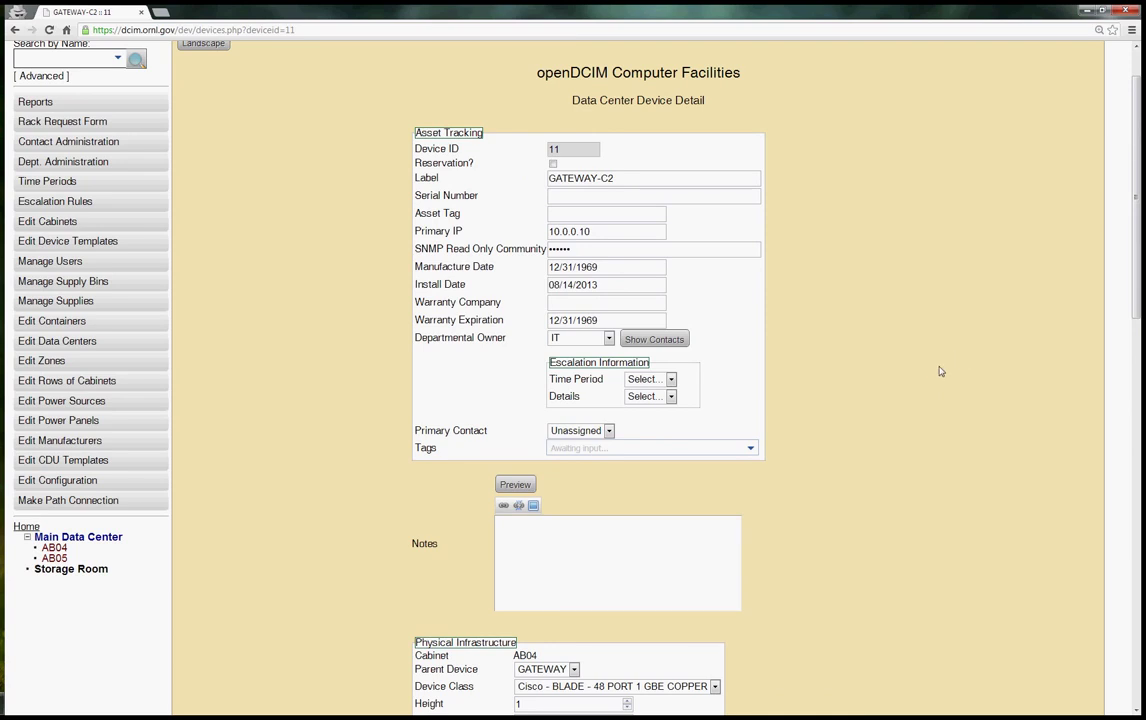
Scroll the GATEWAY-C2 record down and back to the top showing device 11, IP 10.0.0.10
{"action": "scroll", "coordinate": [386, 434], "scroll_direction": "down", "scroll_amount": 5}
{"action": "scroll", "coordinate": [386, 434], "scroll_direction": "down", "scroll_amount": 2}
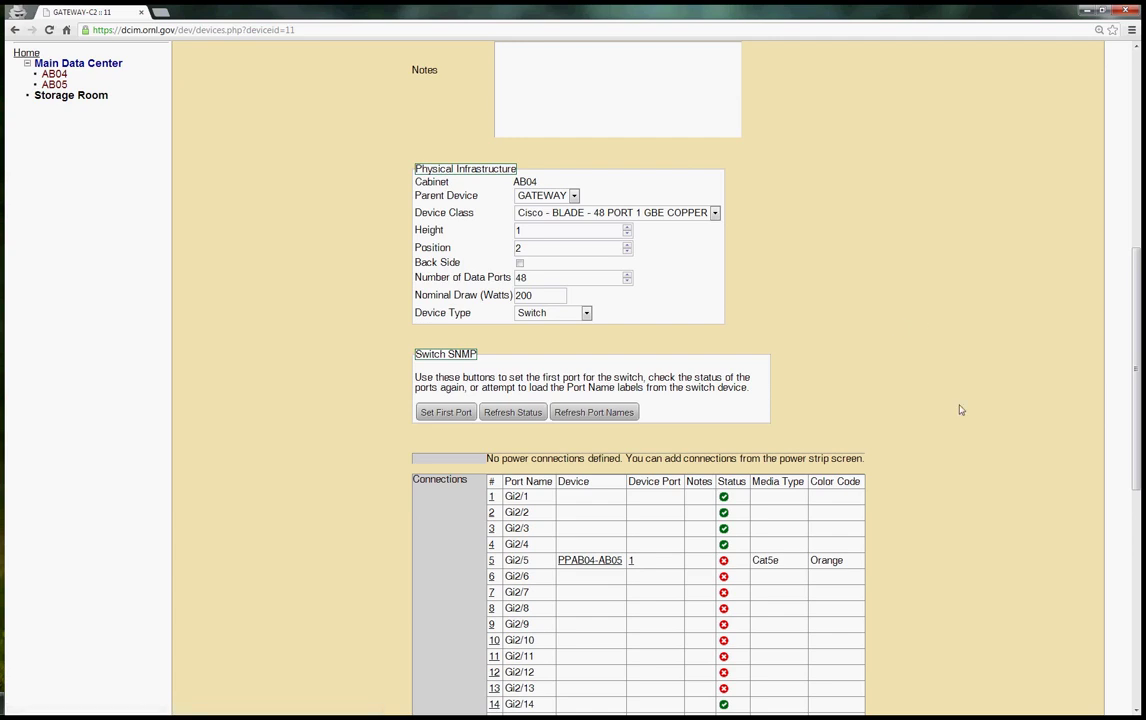
{"action": "scroll", "coordinate": [958, 425], "scroll_direction": "up", "scroll_amount": 6}
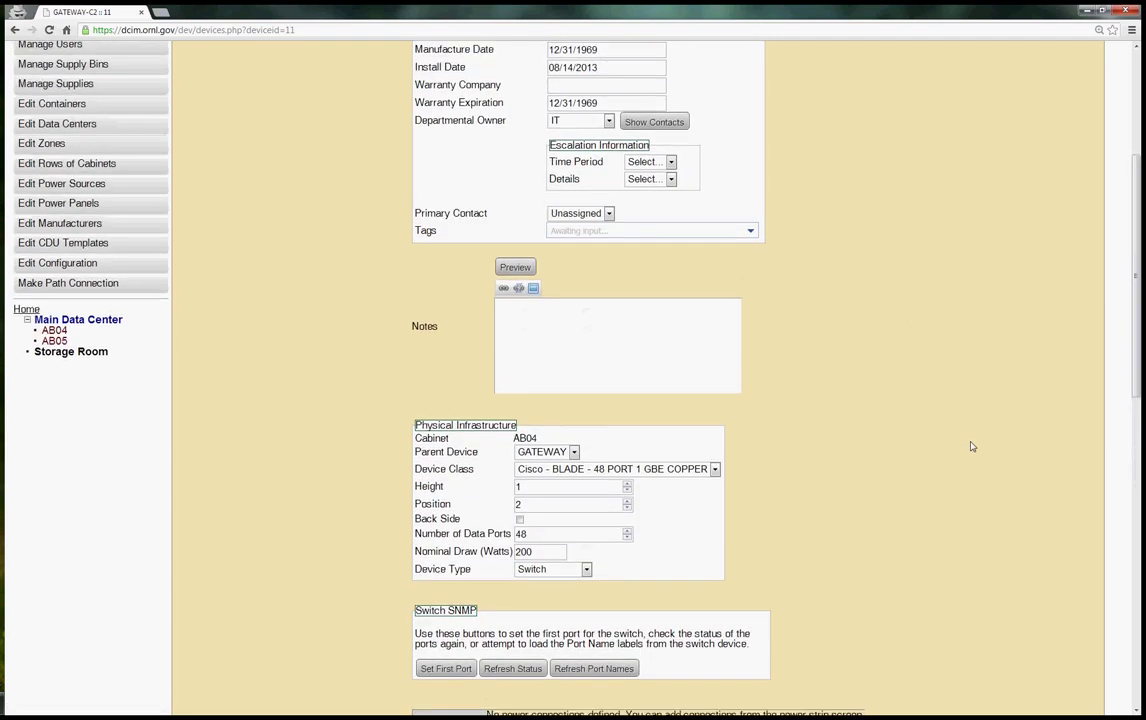
{"action": "scroll", "coordinate": [971, 443], "scroll_direction": "up", "scroll_amount": 3}
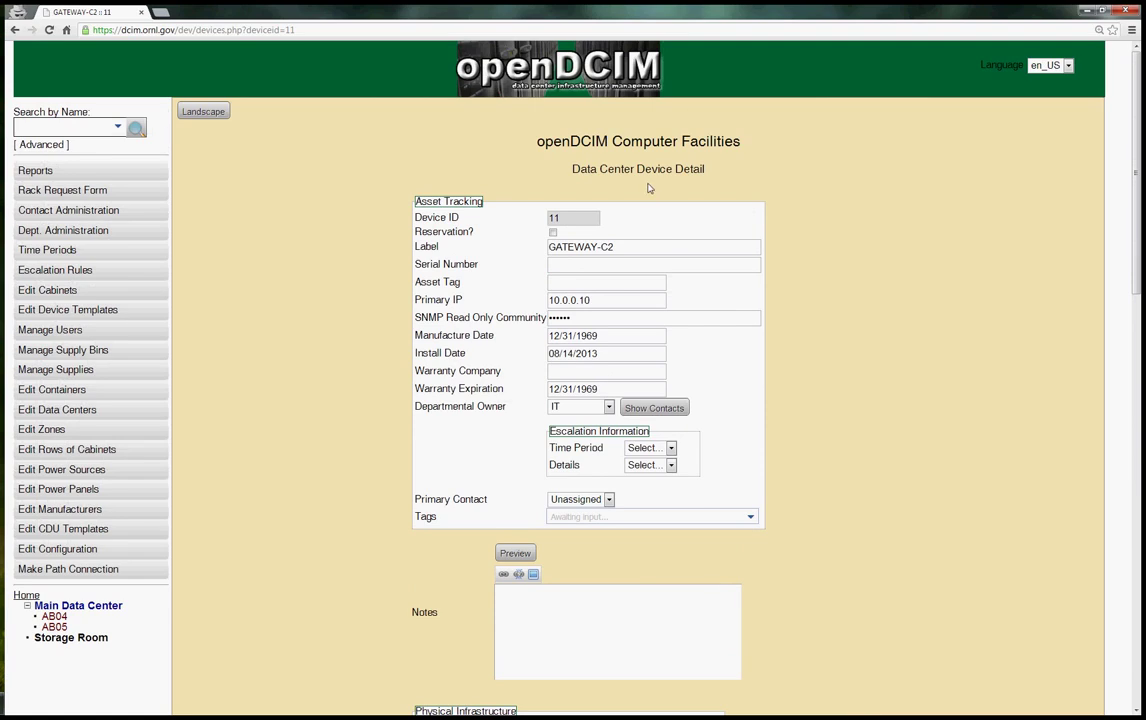